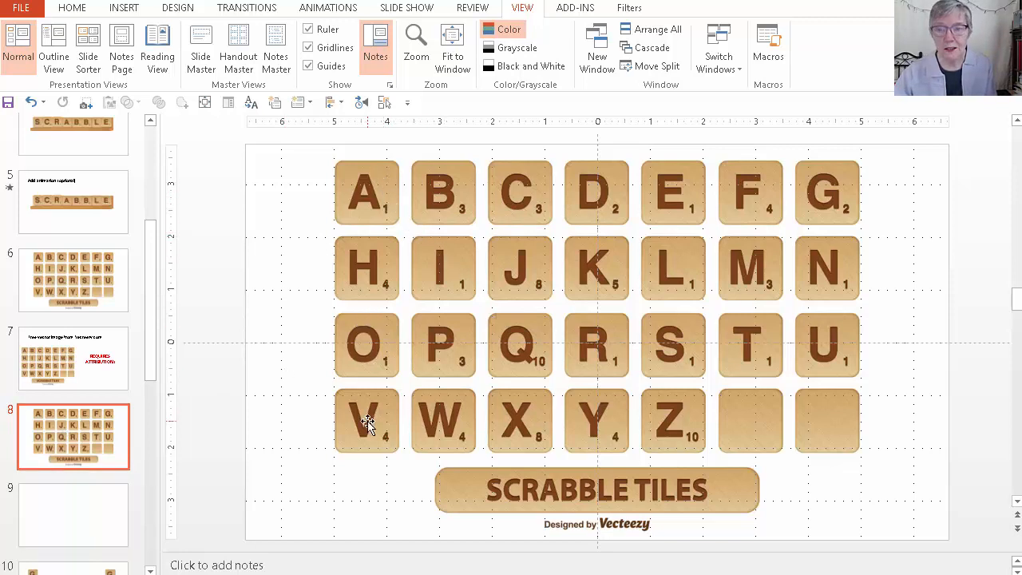
Step: Crop the Scrabble tiles picture on slide 8 to its first column, A, H, O and V, about 1.65" wide
click(572, 265)
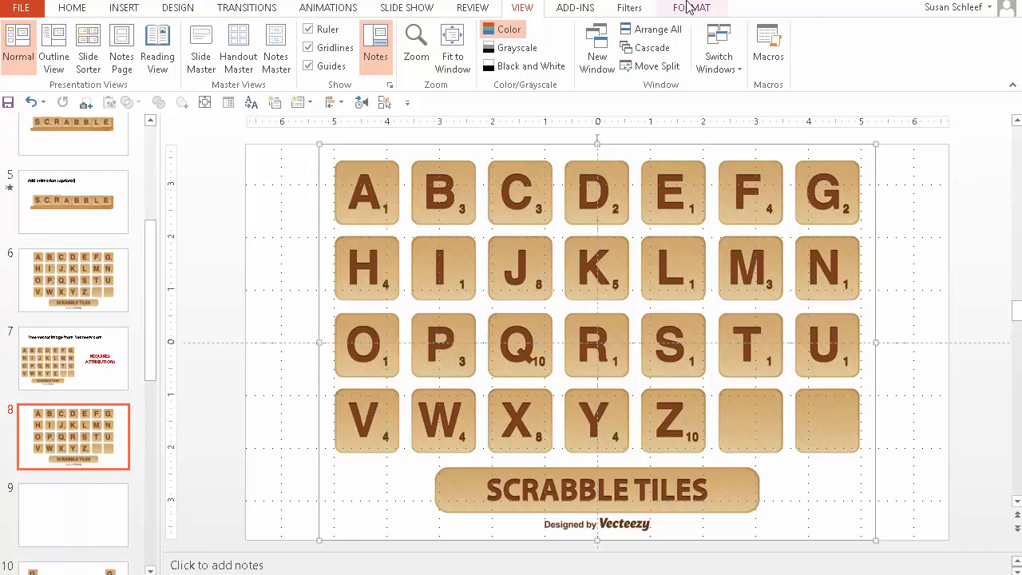
click(689, 10)
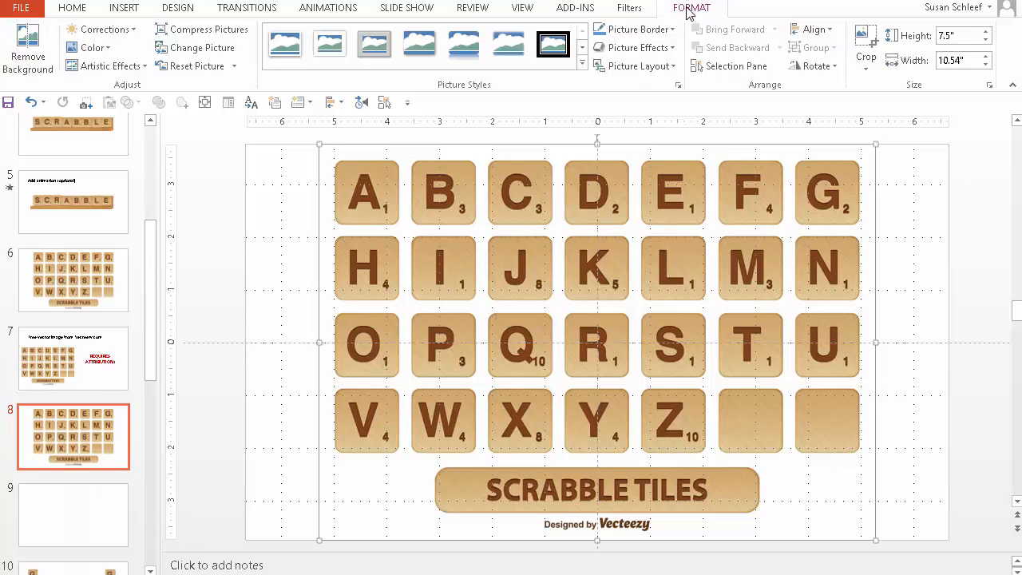
click(868, 69)
click(875, 87)
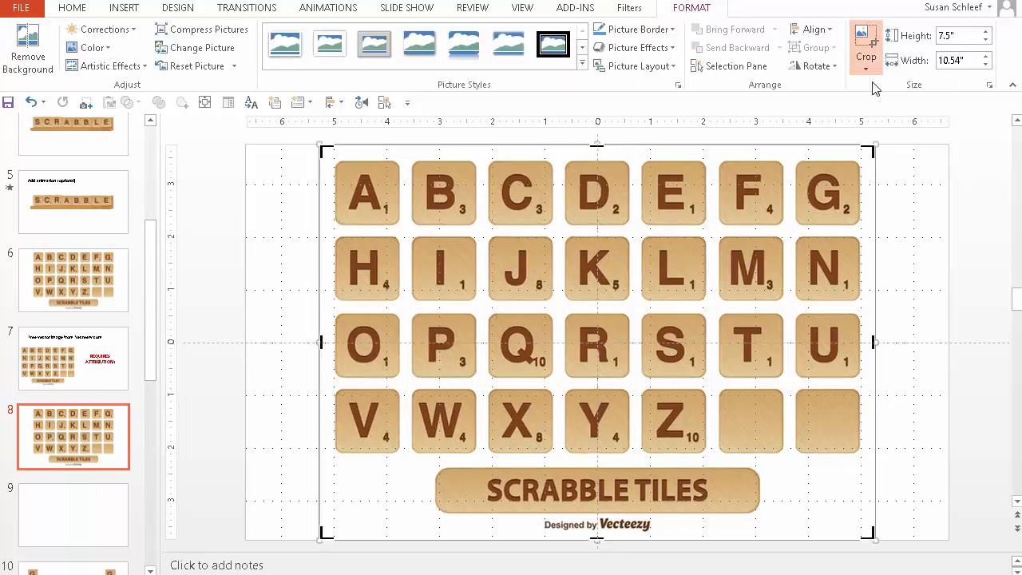
drag(876, 344, 465, 297)
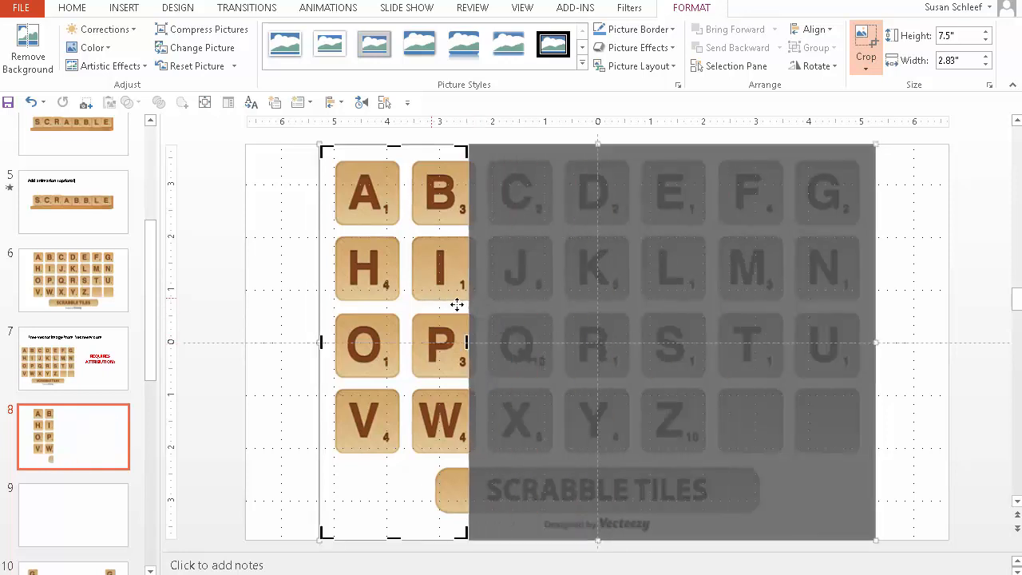
drag(468, 344, 405, 332)
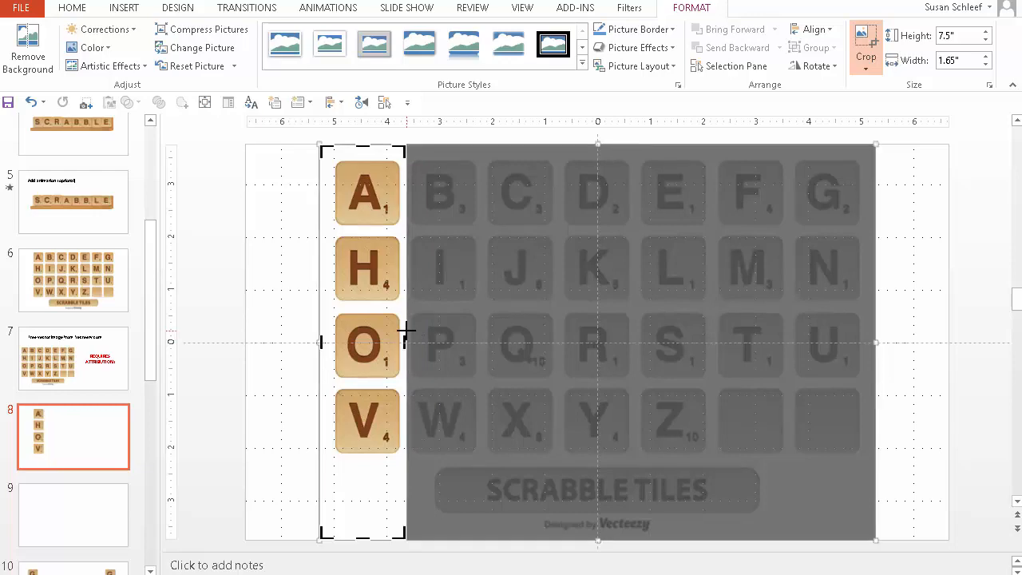
click(287, 388)
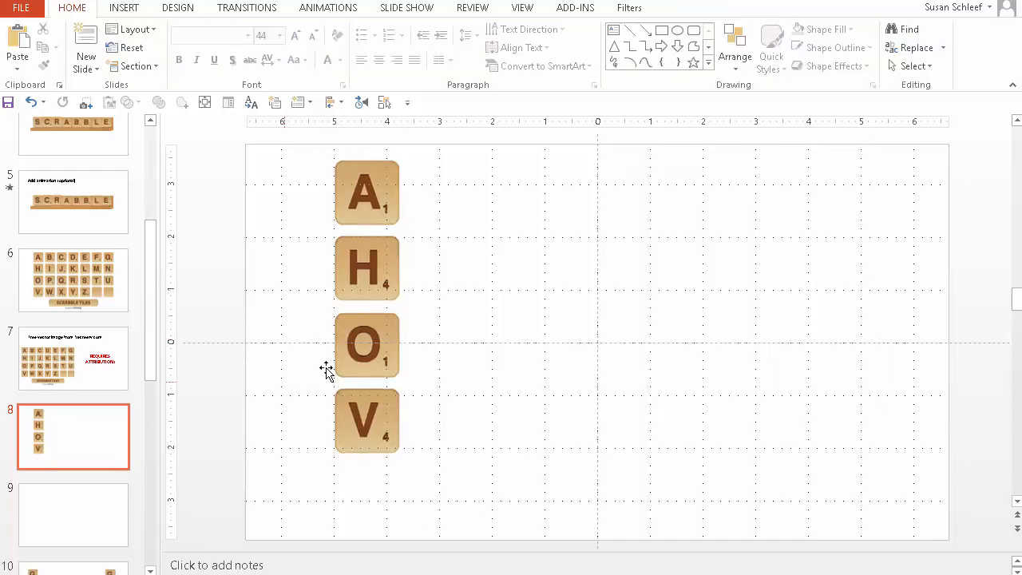
Step: Make three copies of the letter column spaced across the slide, and crop the original column to the A tile, about 1.62" high
click(373, 359)
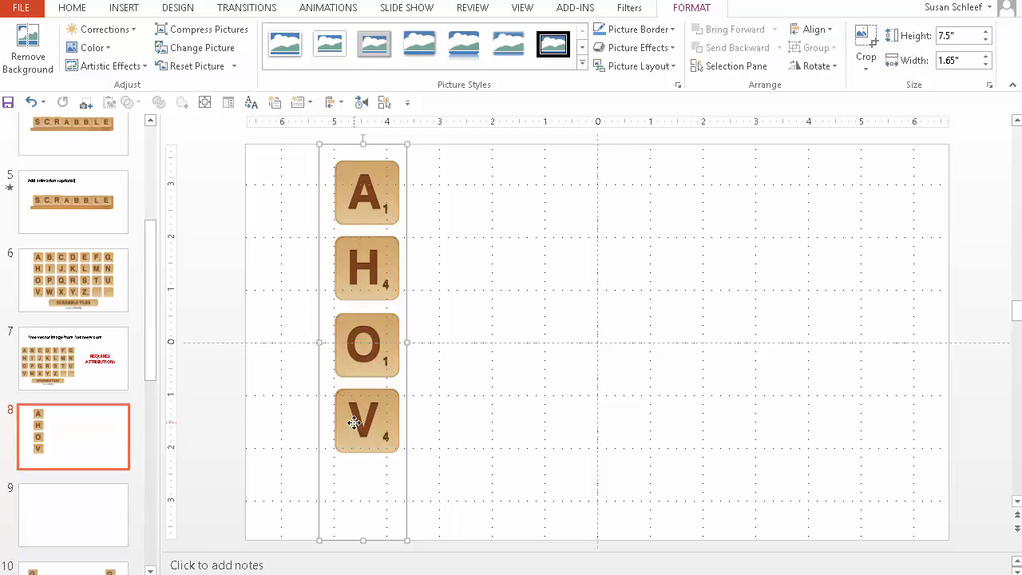
drag(356, 422, 855, 416)
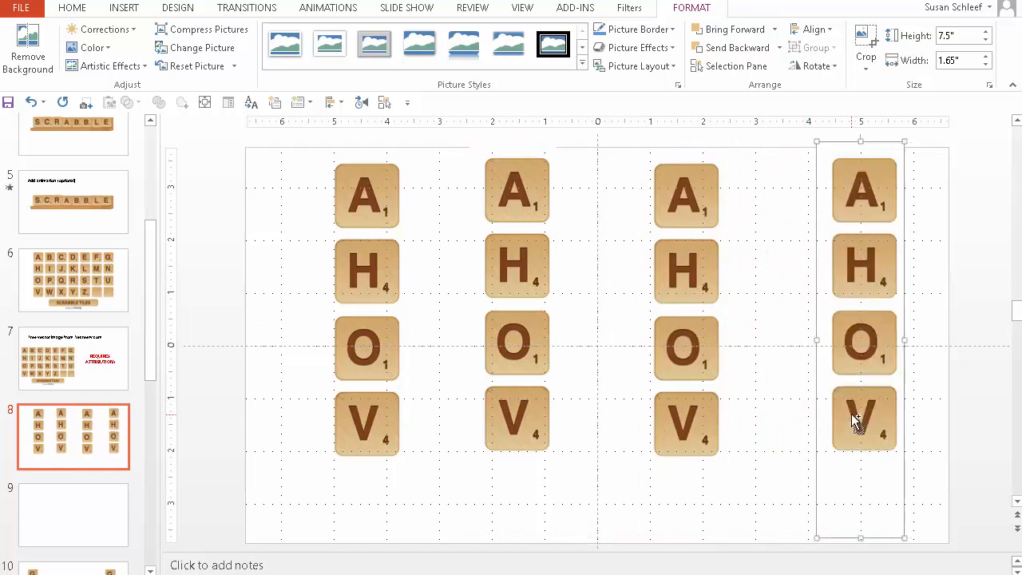
click(375, 346)
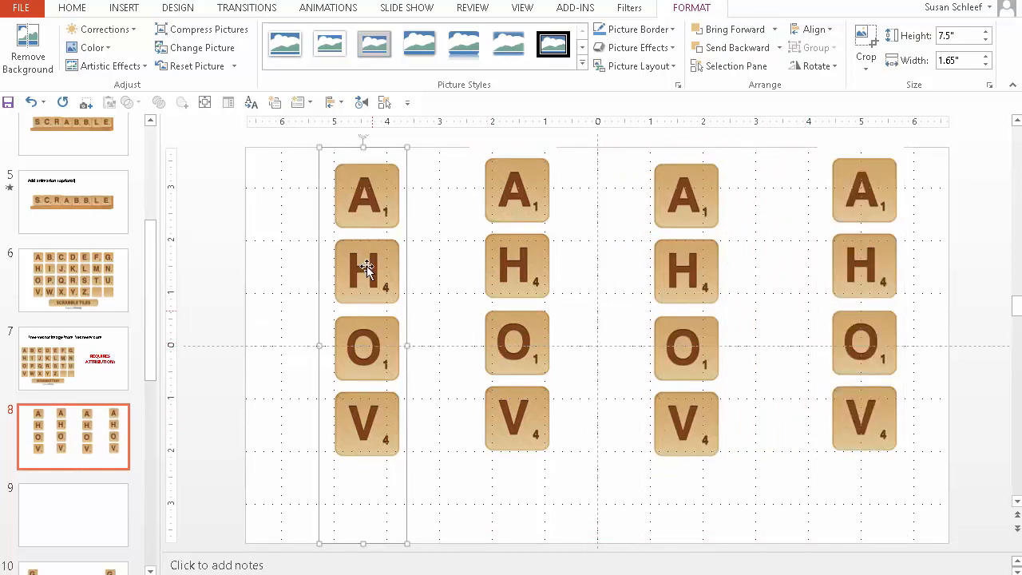
click(868, 70)
click(885, 86)
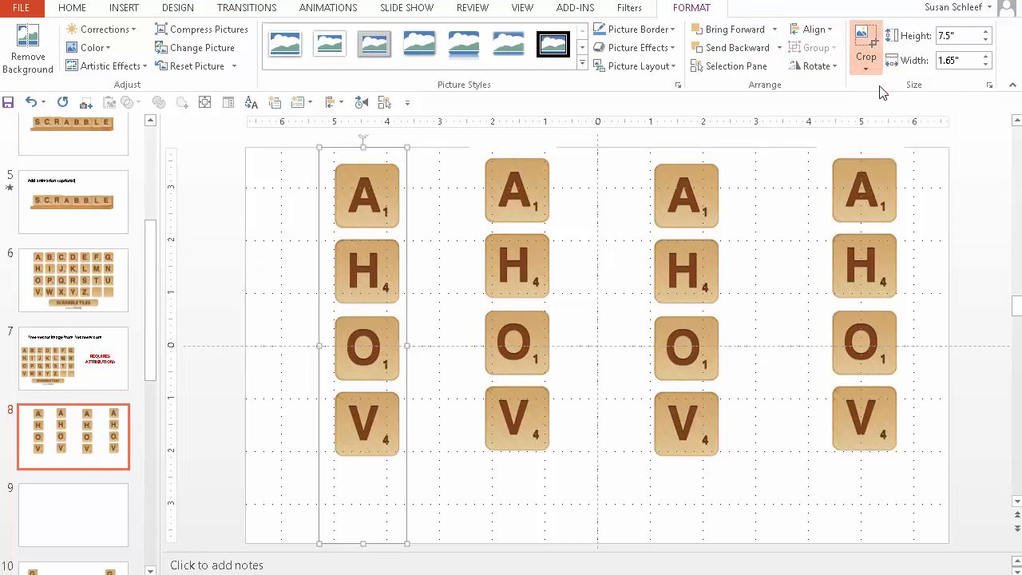
drag(363, 540, 375, 232)
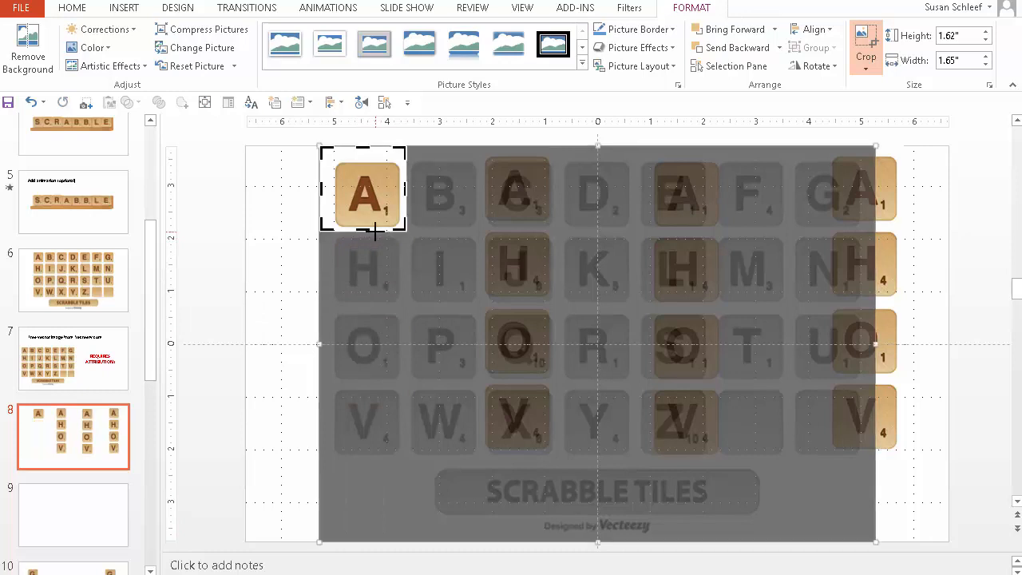
click(289, 370)
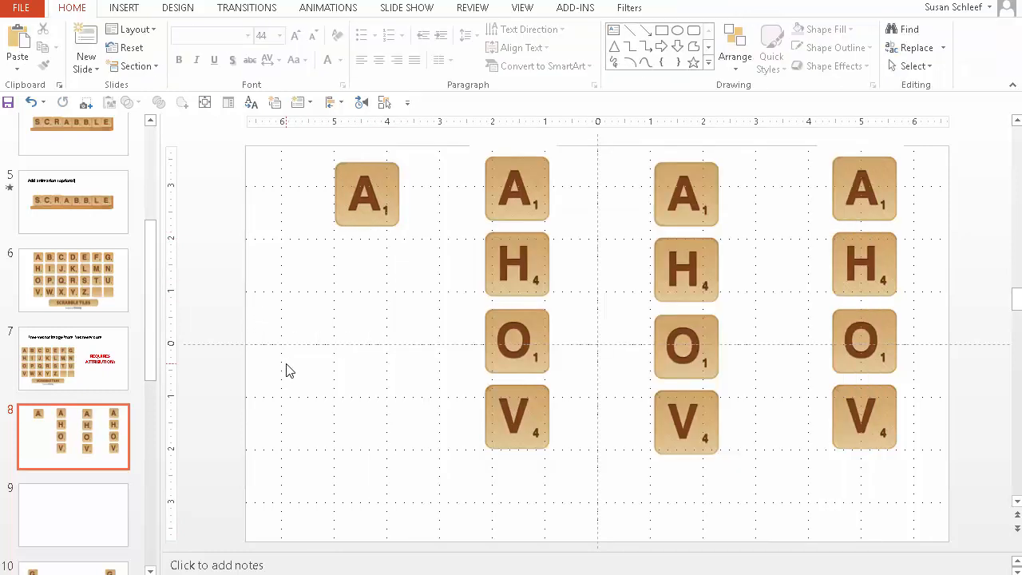
Step: Crop the second letter column from above and below to only the H tile, about 1.42" high
click(507, 343)
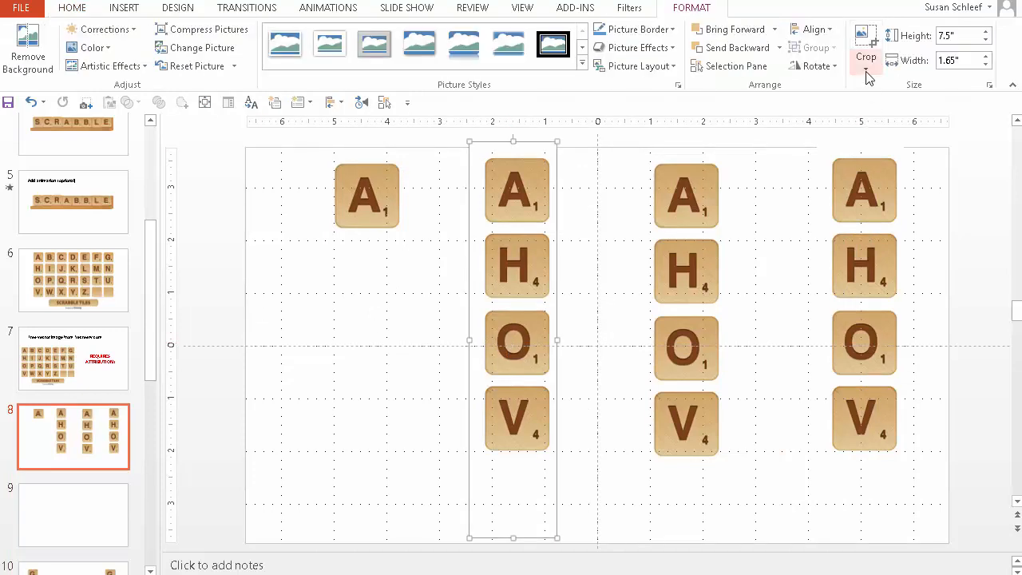
click(867, 73)
click(878, 87)
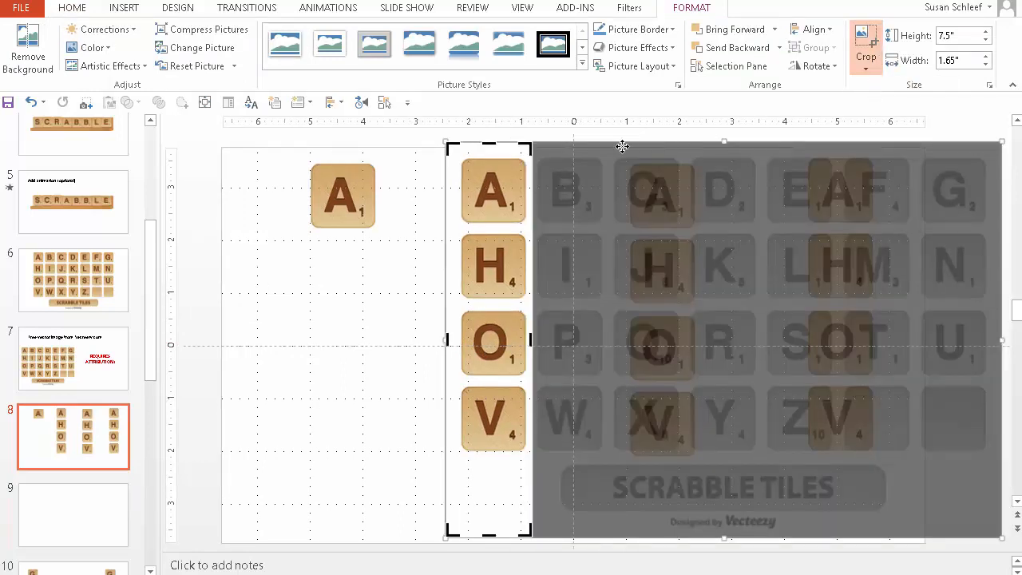
drag(489, 144, 492, 226)
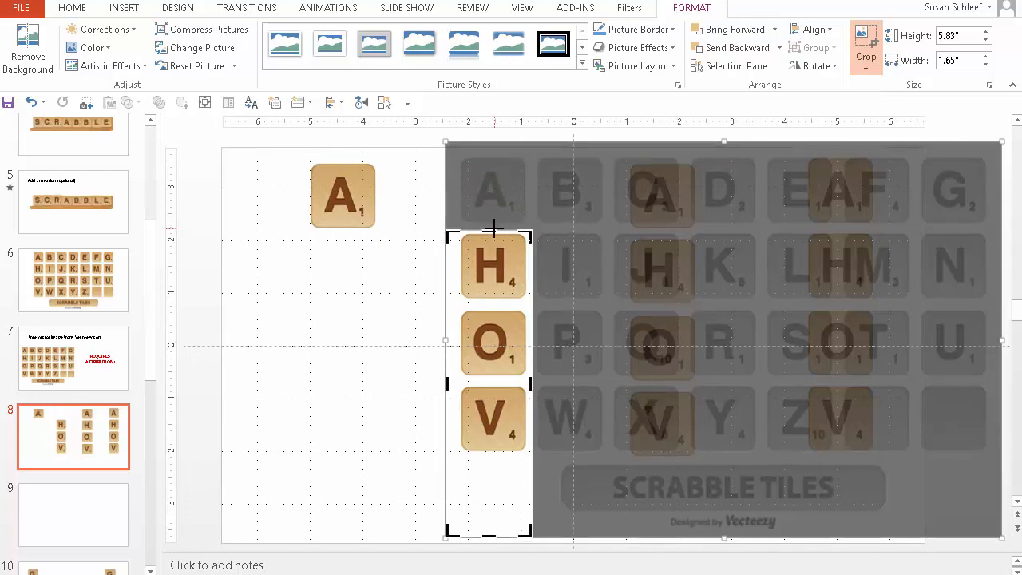
drag(497, 424, 508, 302)
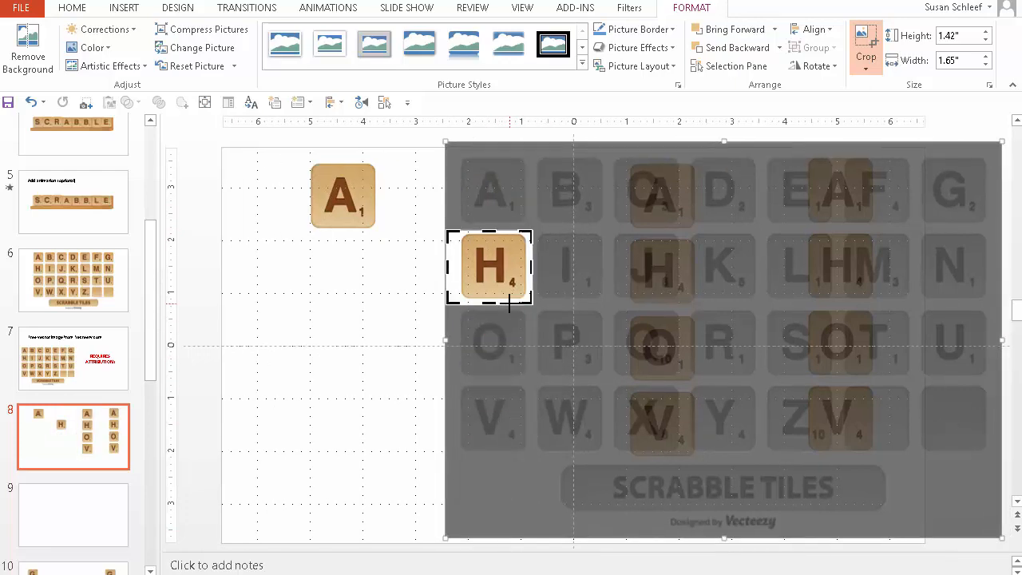
click(397, 456)
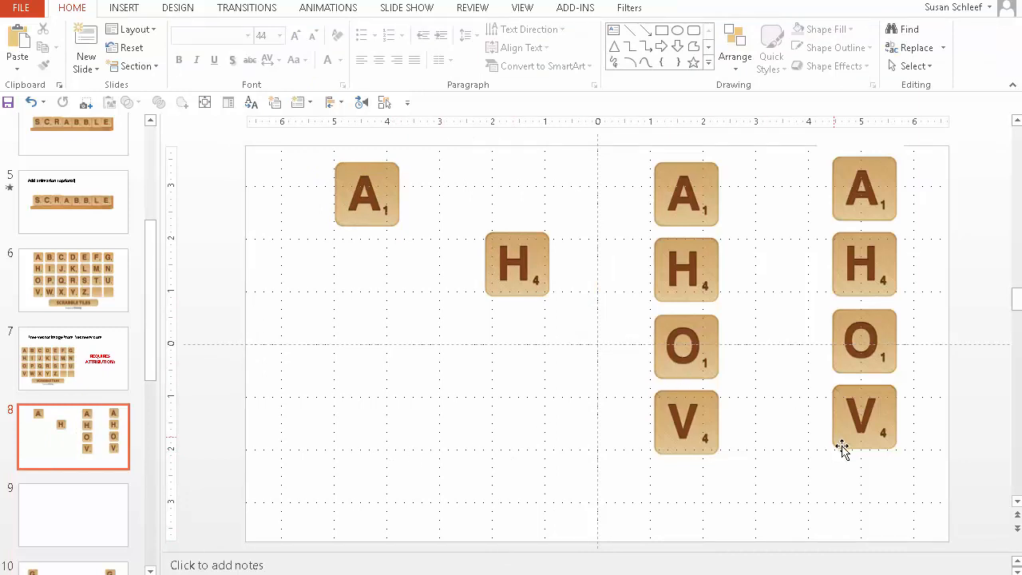
Step: Format the slide background with a solid light blue fill
click(500, 266)
click(294, 458)
right_click(296, 459)
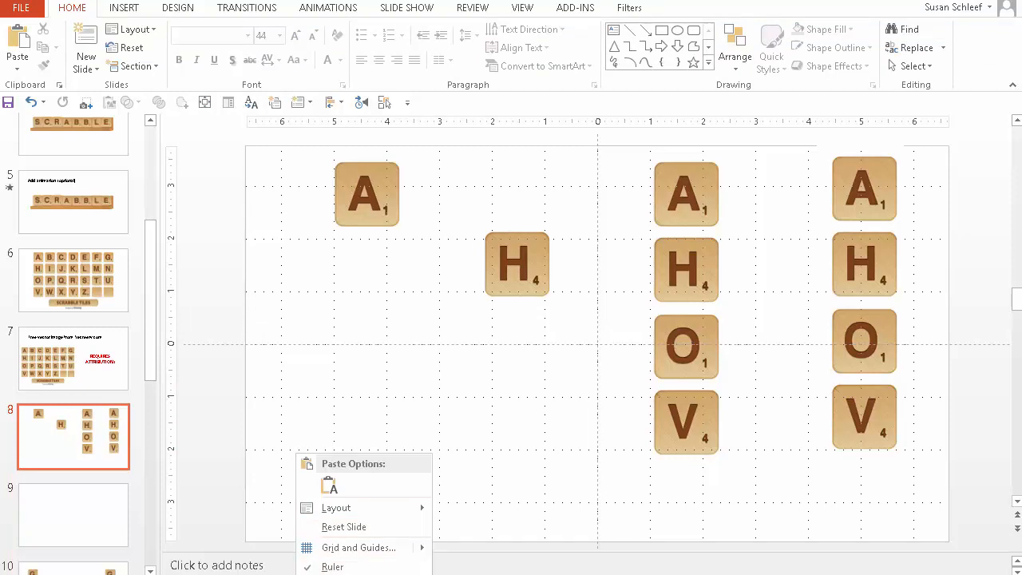
click(357, 574)
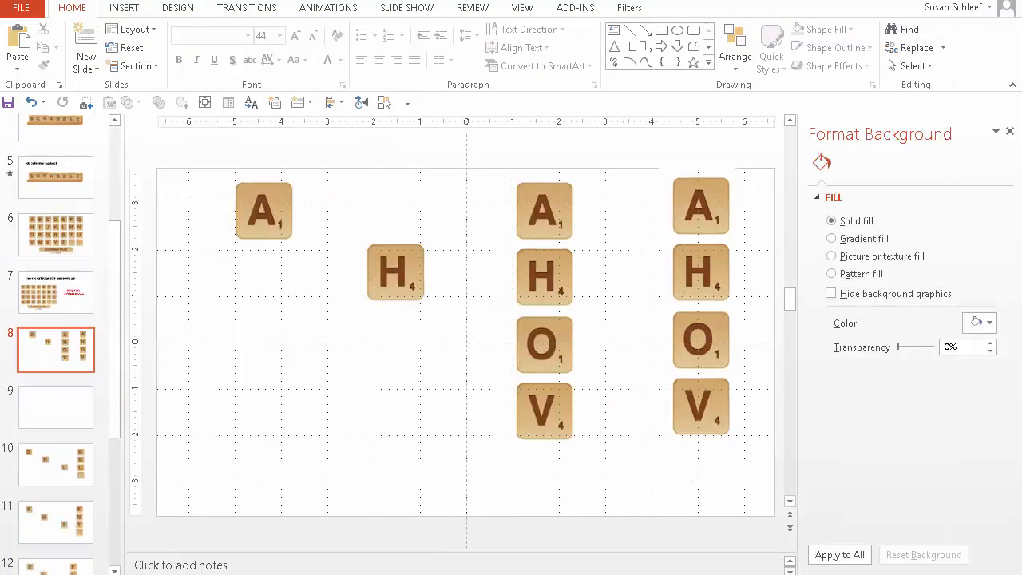
click(991, 324)
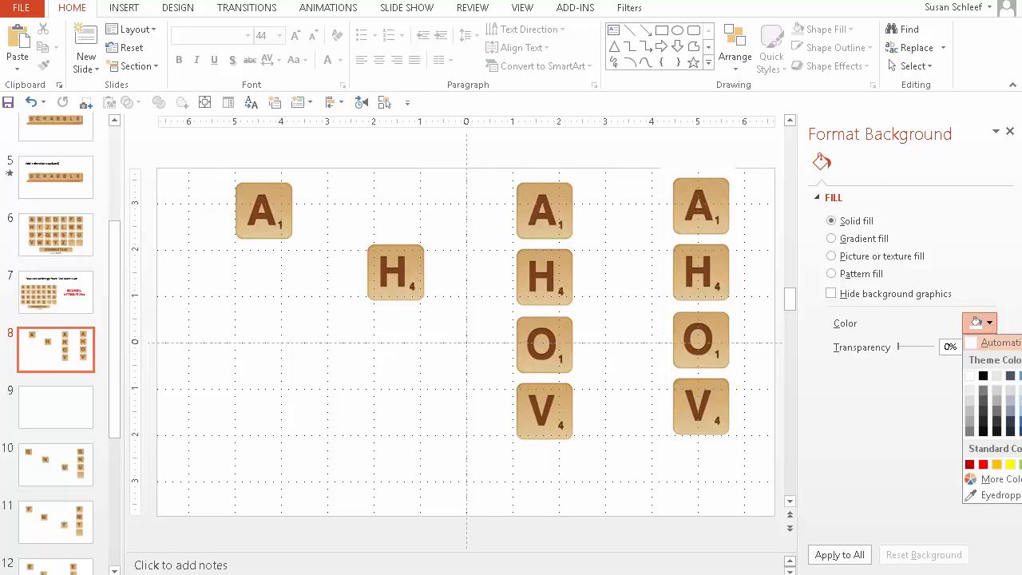
click(1021, 389)
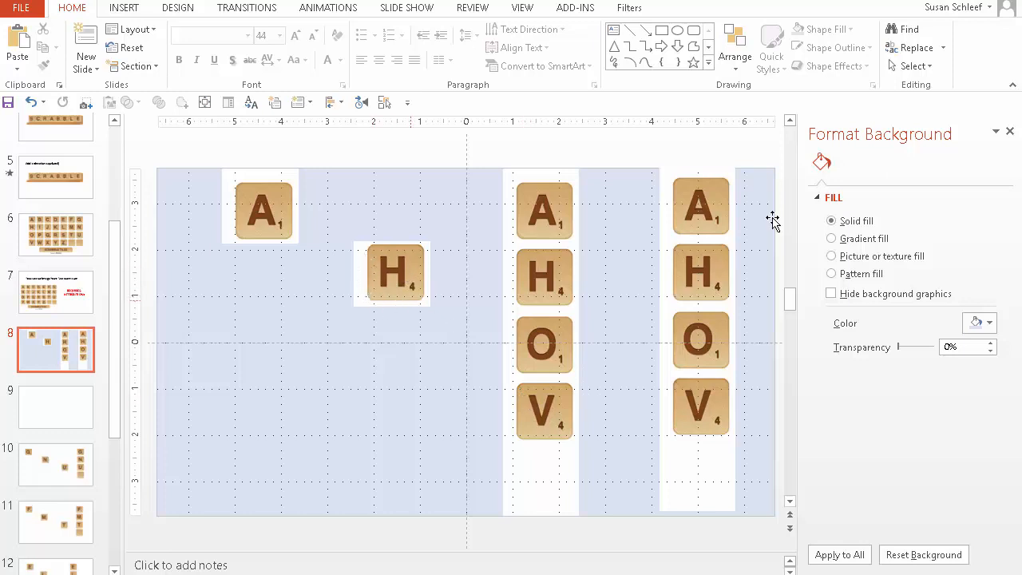
click(1010, 133)
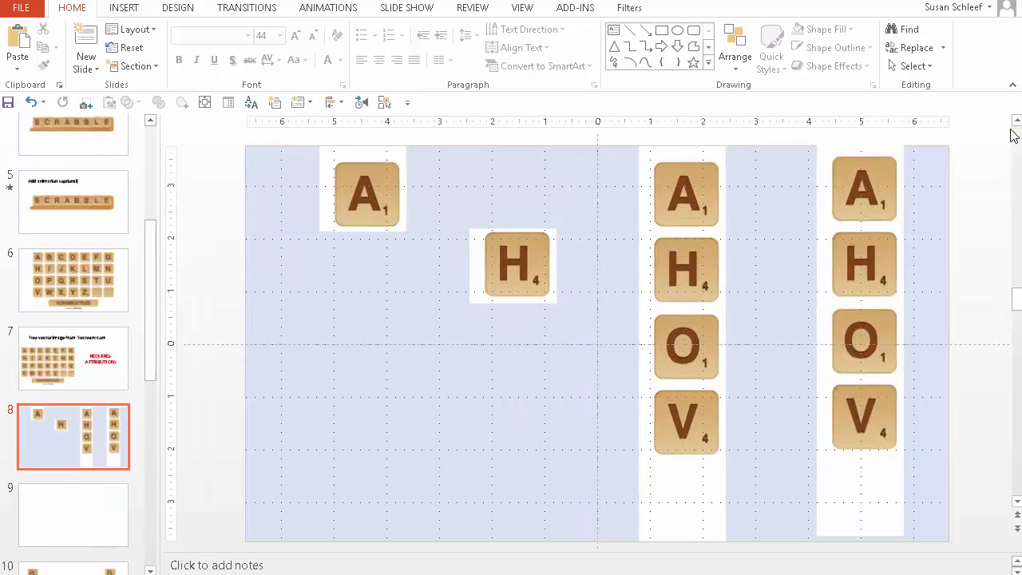
Step: Remove the white background from the cropped A tile, keeping the whole tile, and move the tile slightly down and left
click(360, 190)
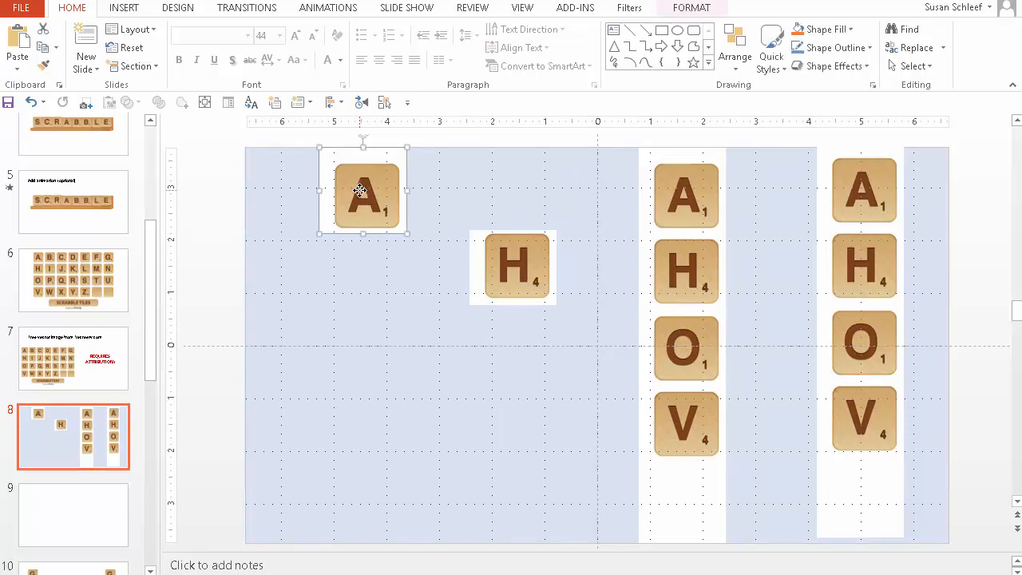
double_click(360, 191)
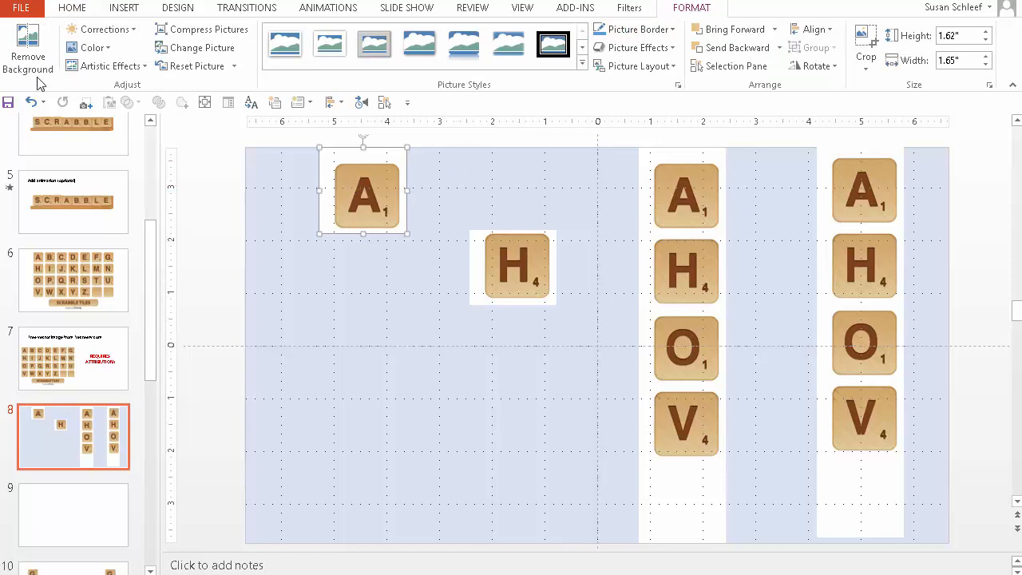
click(26, 55)
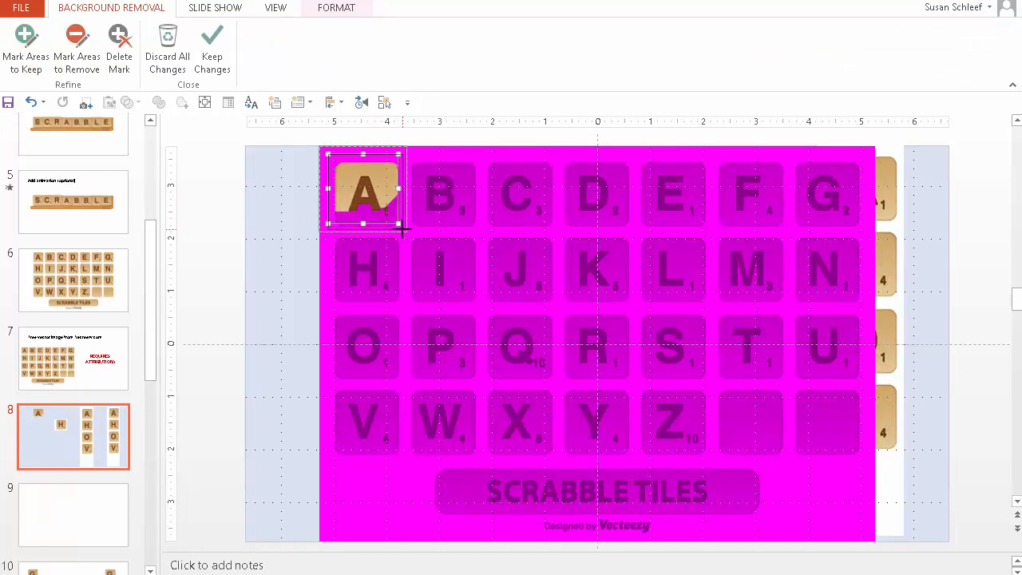
drag(402, 229, 403, 230)
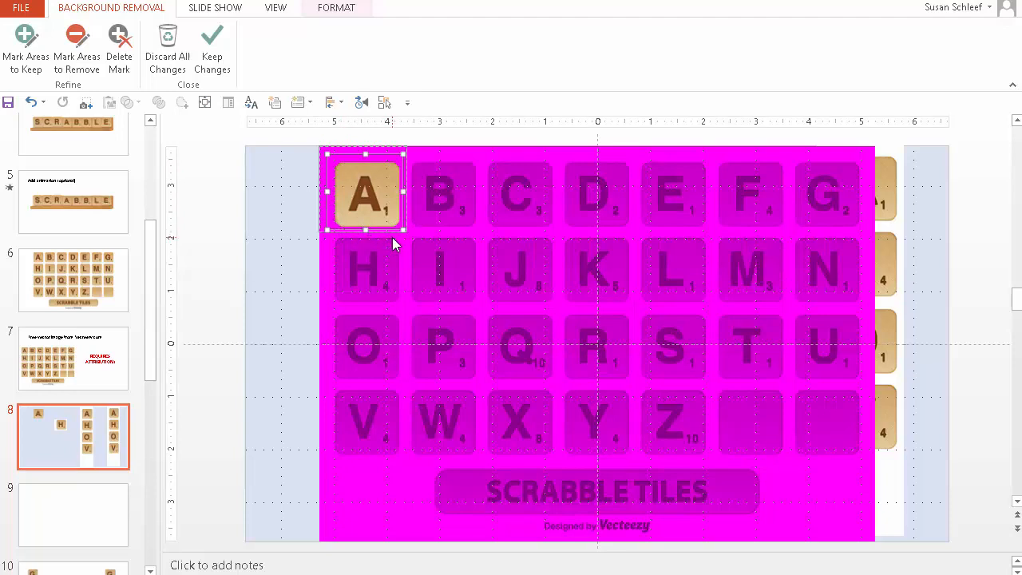
click(211, 64)
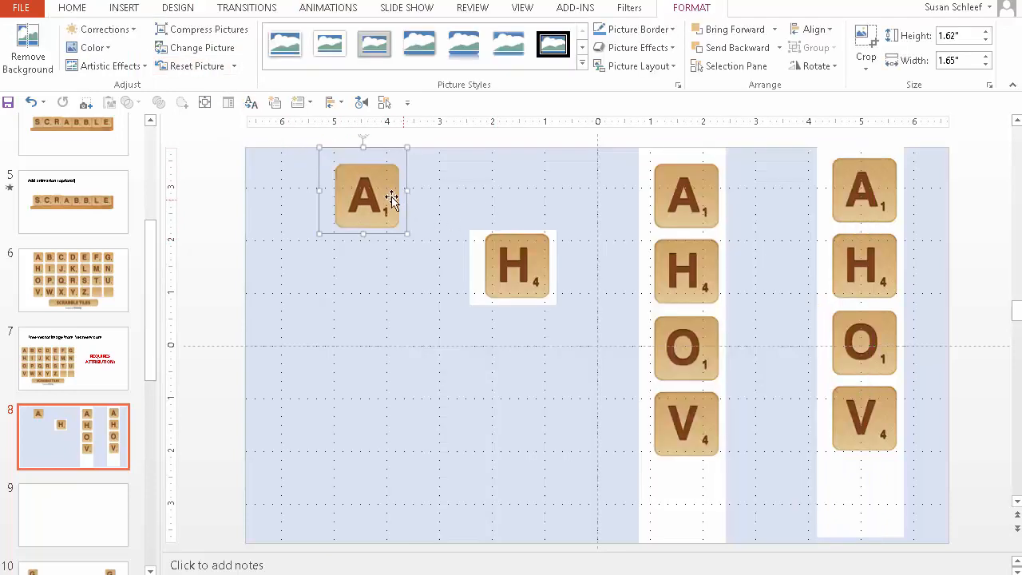
drag(385, 198, 368, 219)
Step: Remove the white background from the cropped H tile, enlarging the kept area to cover the whole tile
click(512, 267)
click(26, 69)
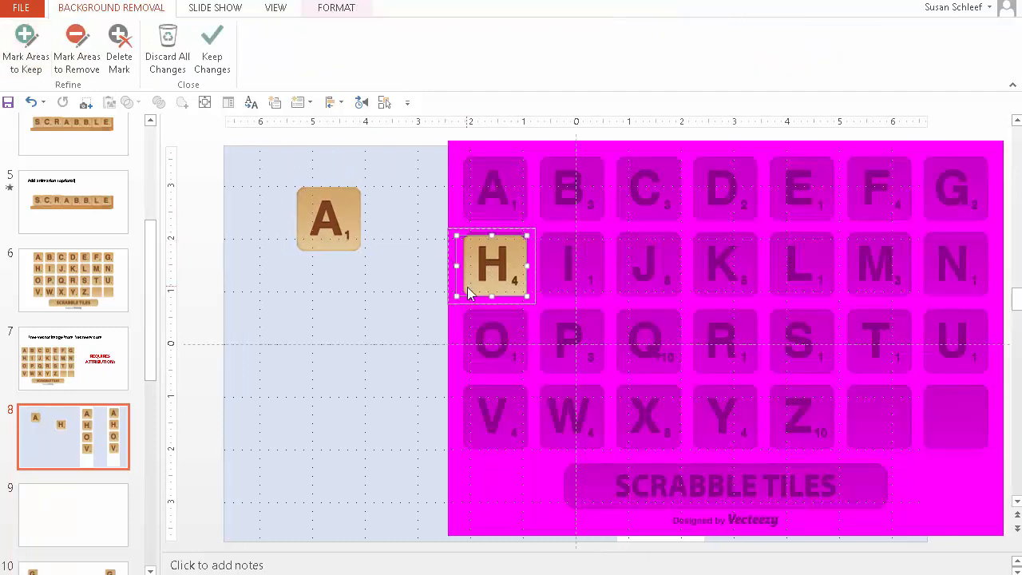
drag(457, 295, 460, 300)
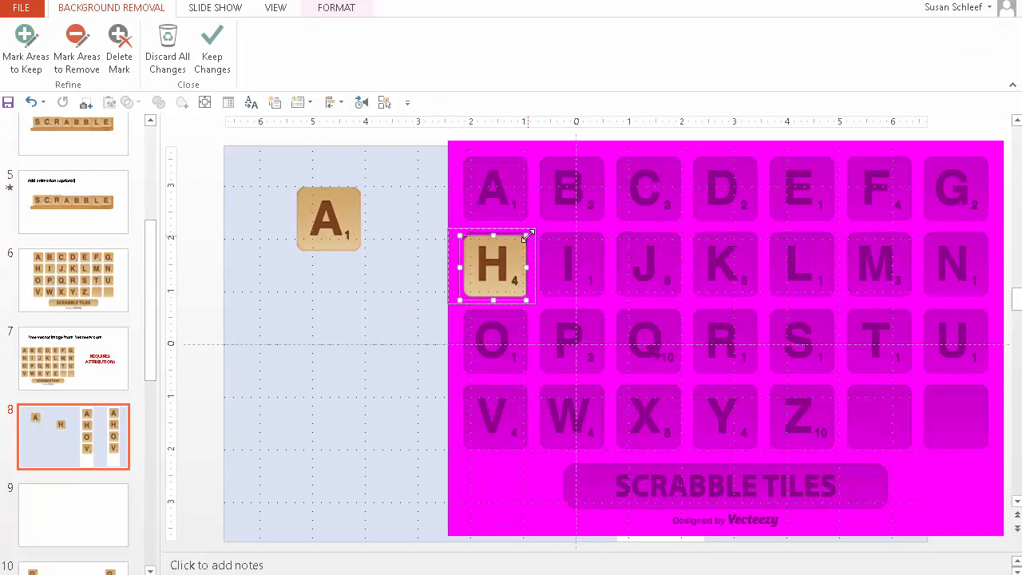
drag(526, 235, 532, 227)
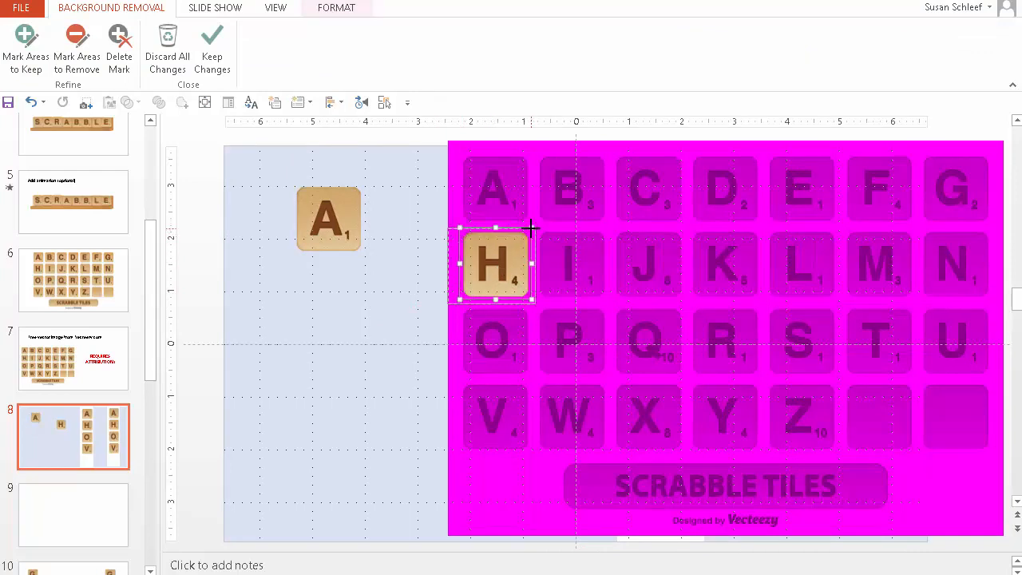
click(214, 57)
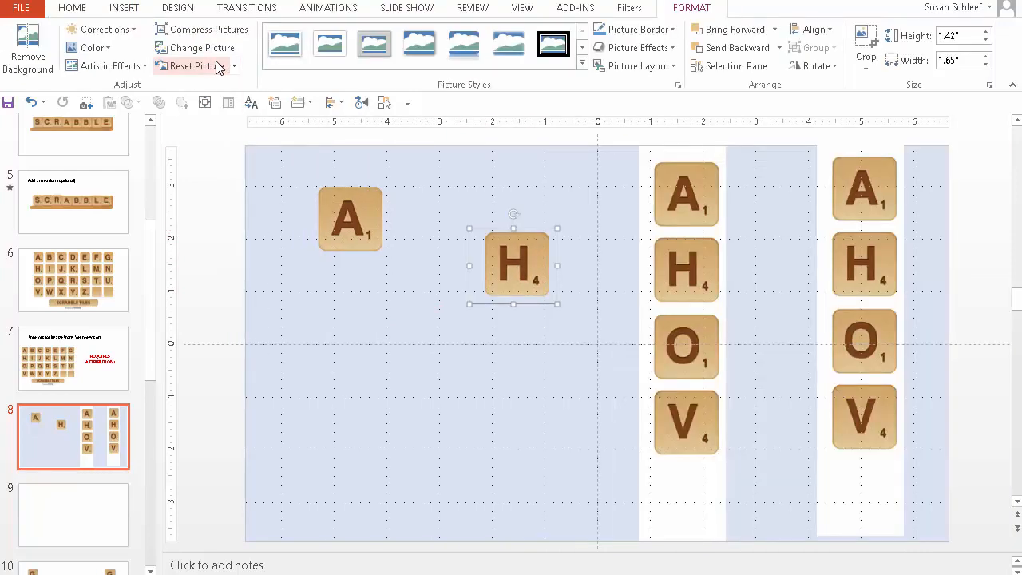
click(414, 360)
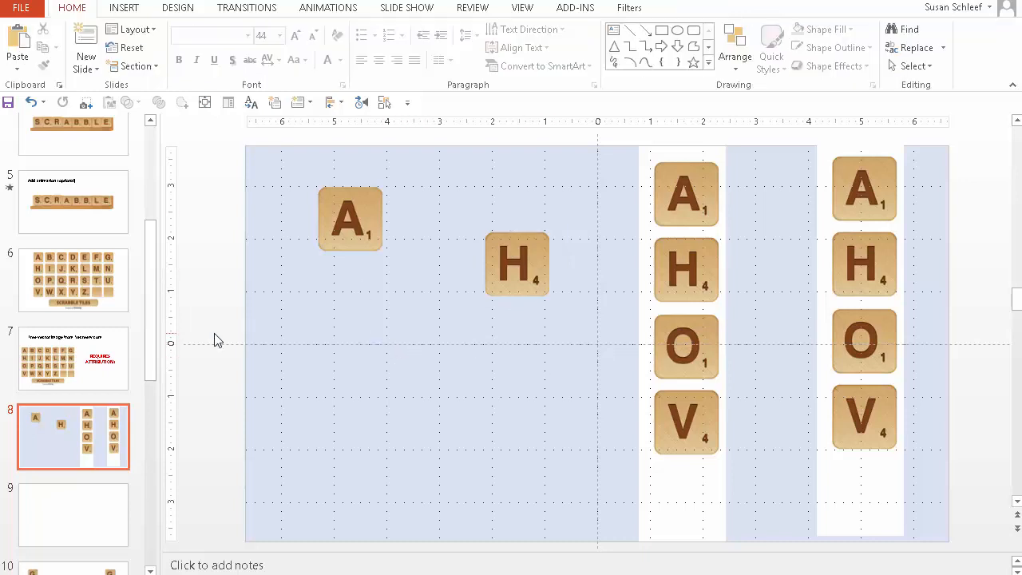
Step: Review the complete tile picture on slide 6 and the separated letter tiles on slide 16
click(67, 285)
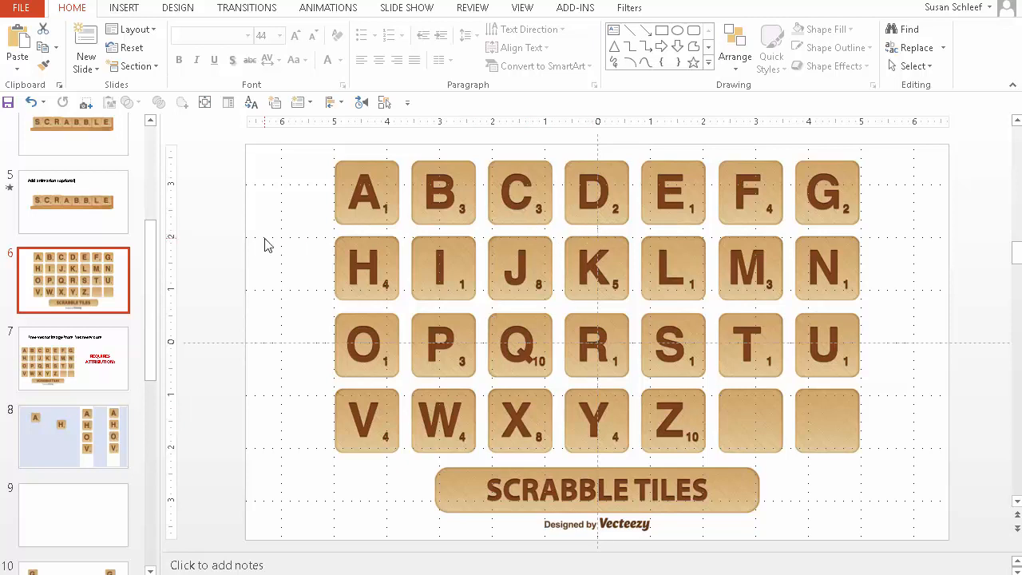
drag(152, 236, 153, 426)
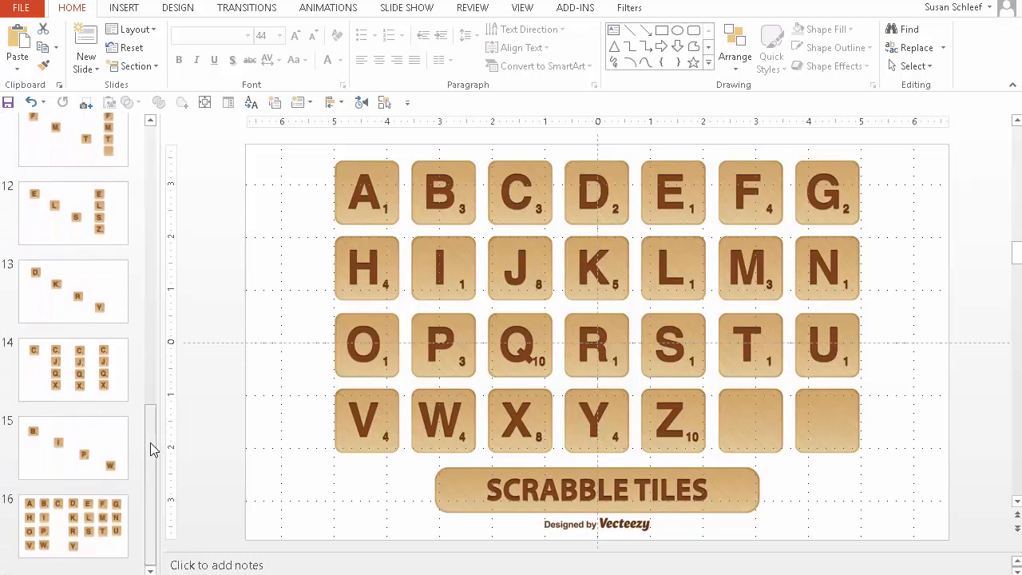
click(64, 530)
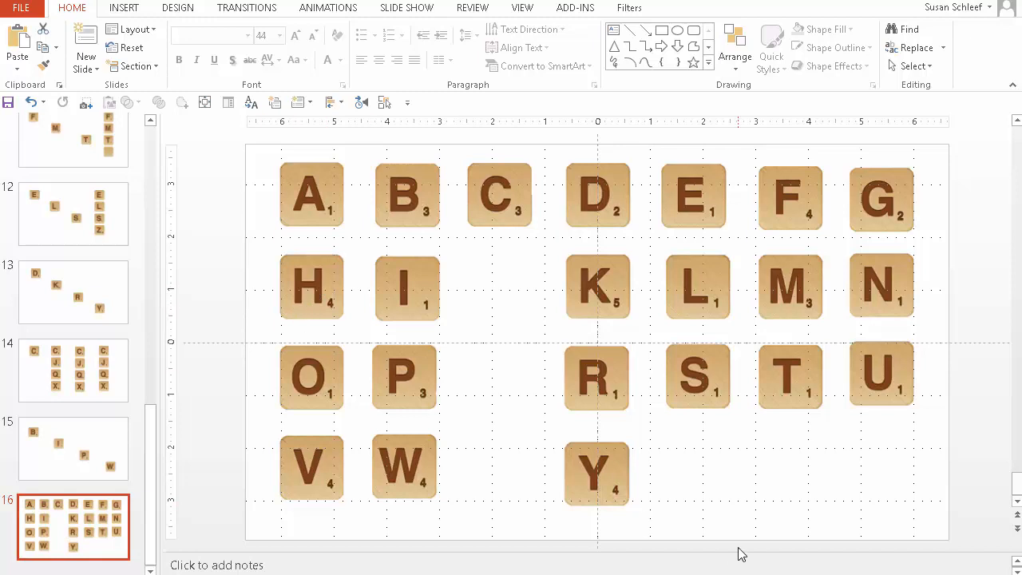
Step: Fill the background of slide 16, behind the separated letter tiles, with a solid light blue
right_click(862, 526)
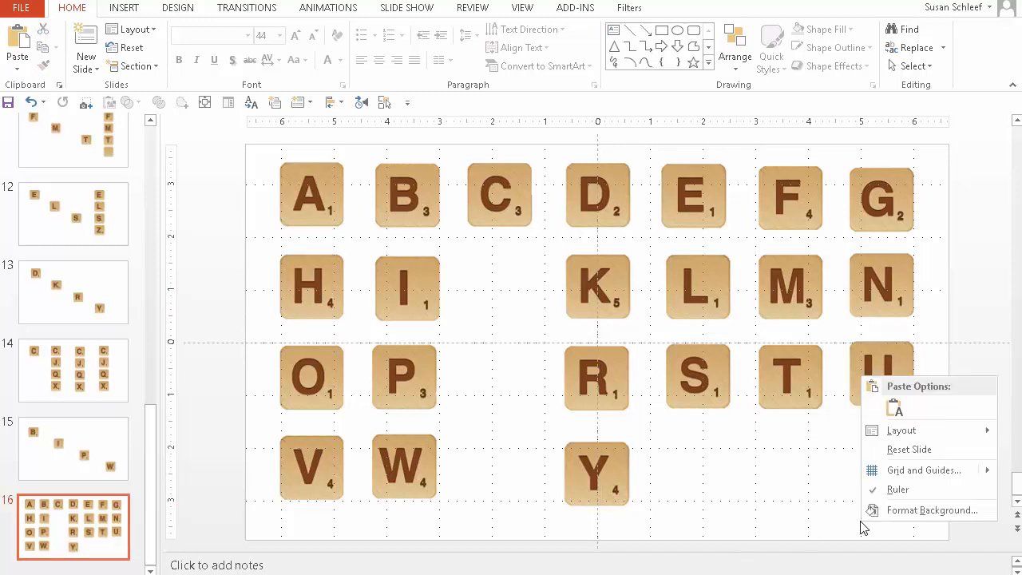
click(907, 509)
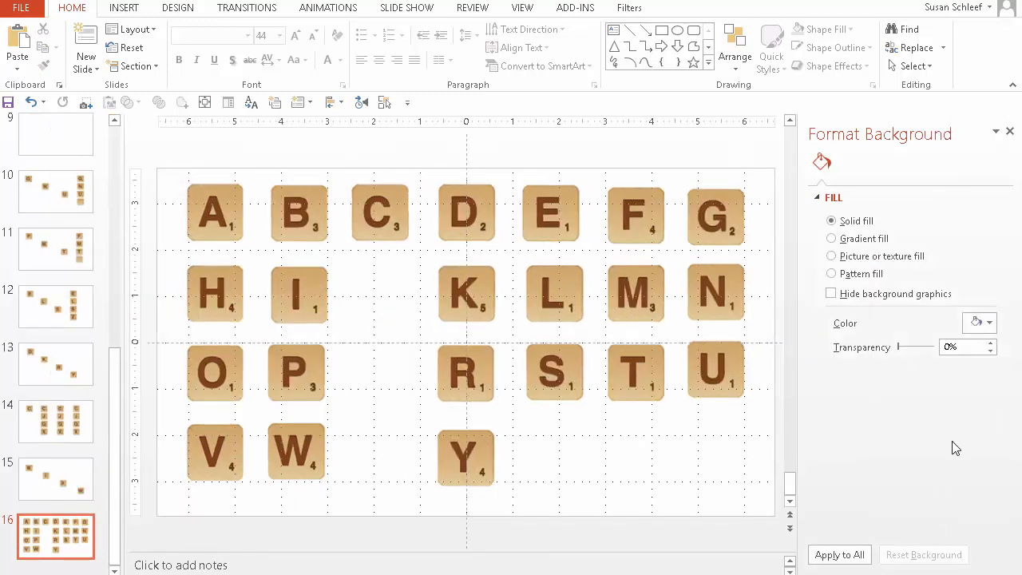
click(989, 323)
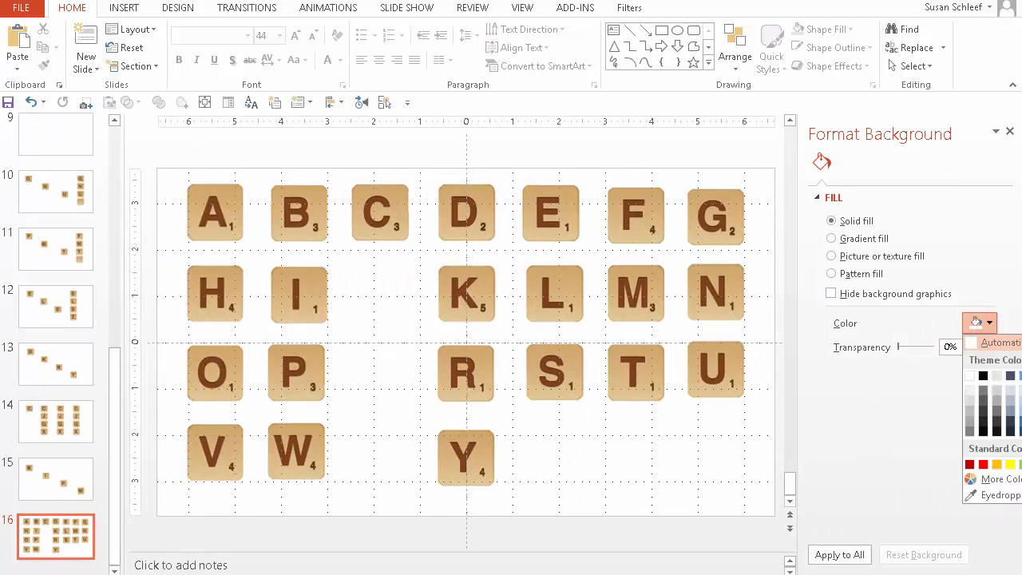
click(1020, 390)
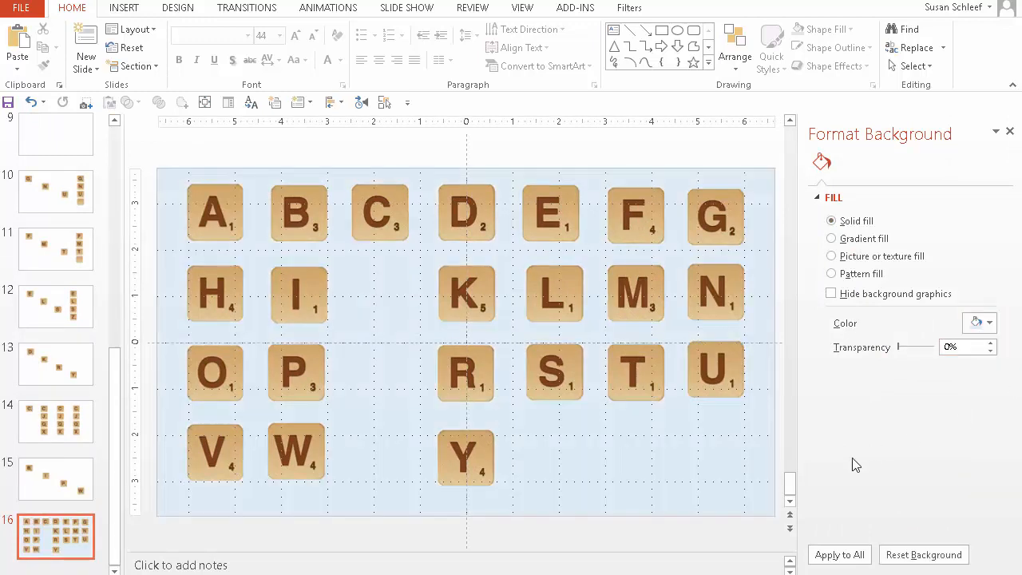
click(1010, 131)
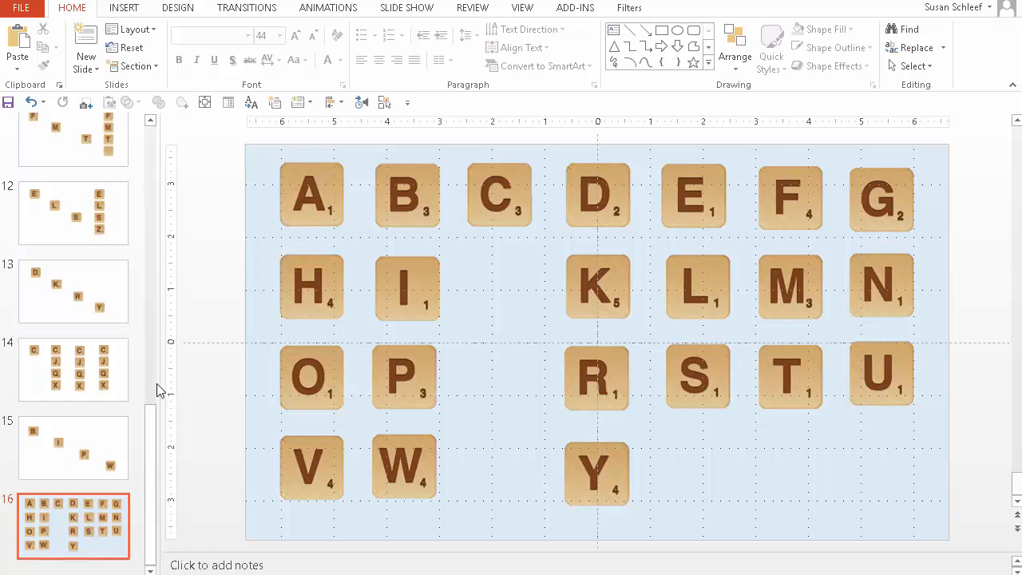
Step: Examine the C, J, Q and X tile copies on slide 14 and compare them with the tile set on slide 16
click(150, 426)
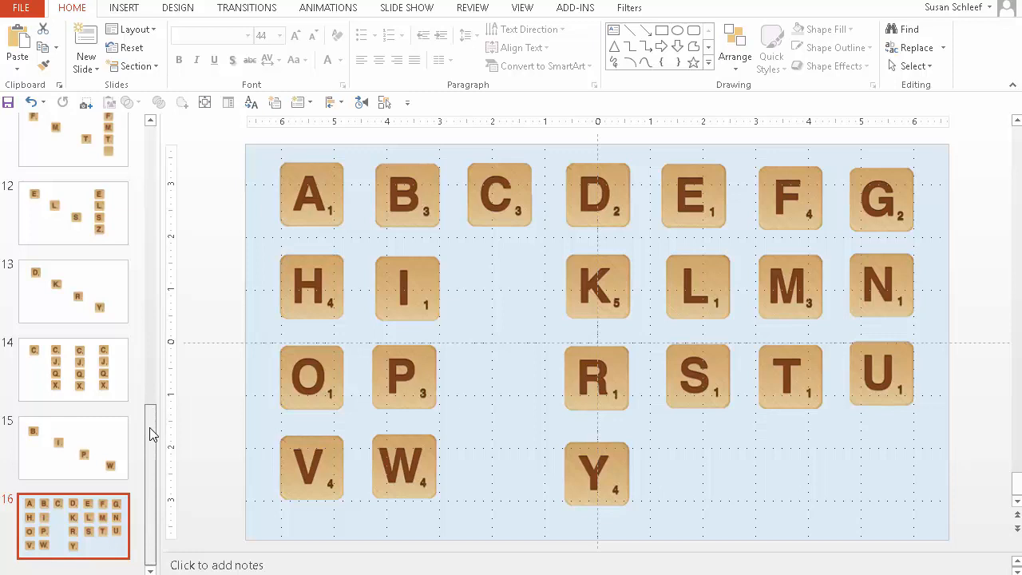
scroll(120, 415, up, 1)
scroll(109, 407, up, 1)
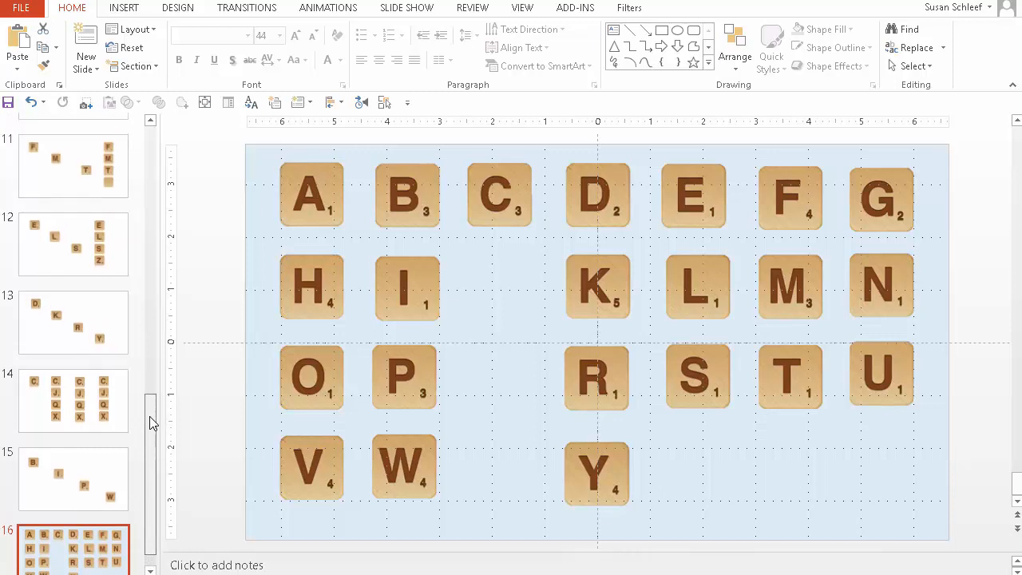
click(90, 413)
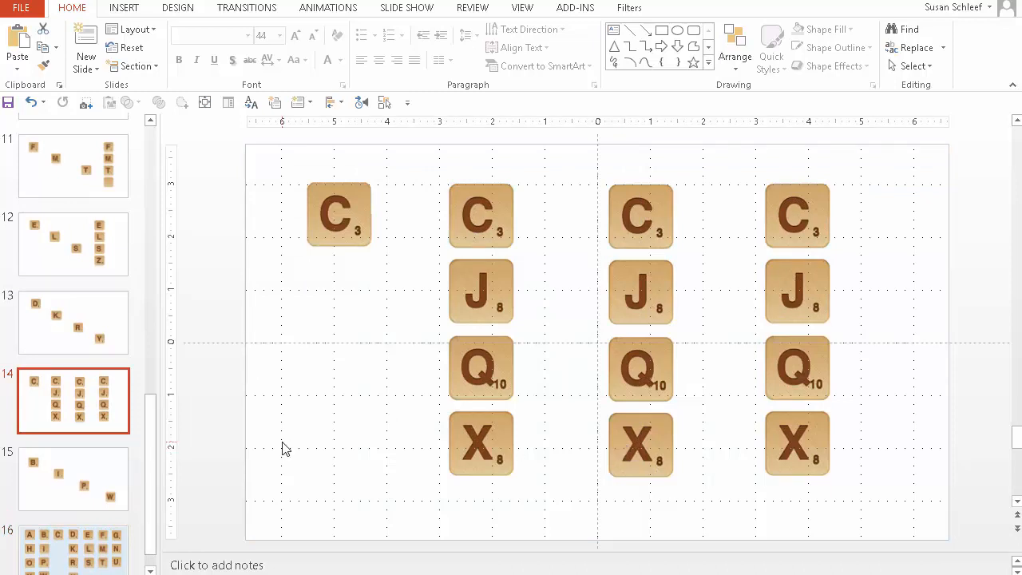
click(78, 556)
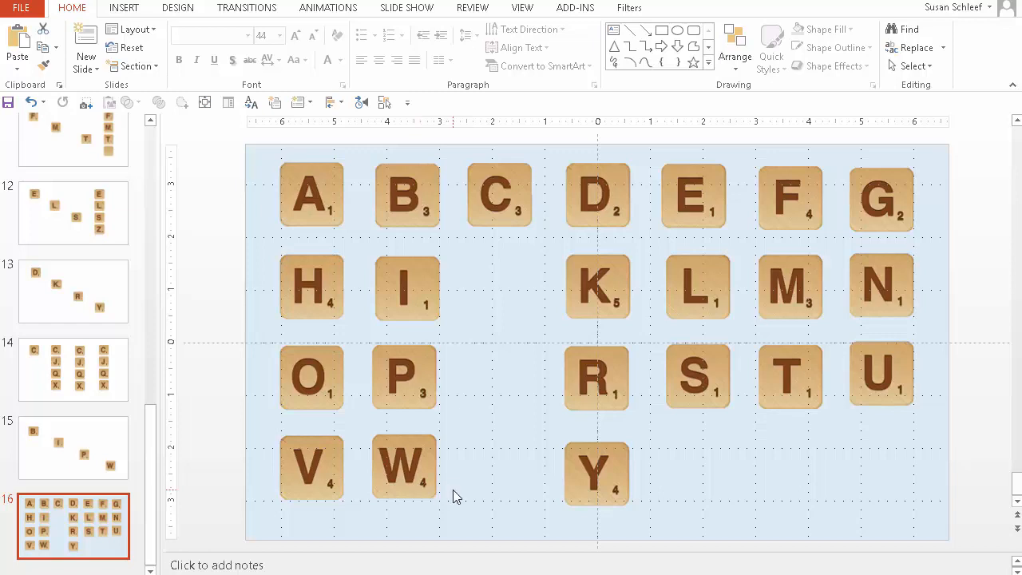
click(317, 201)
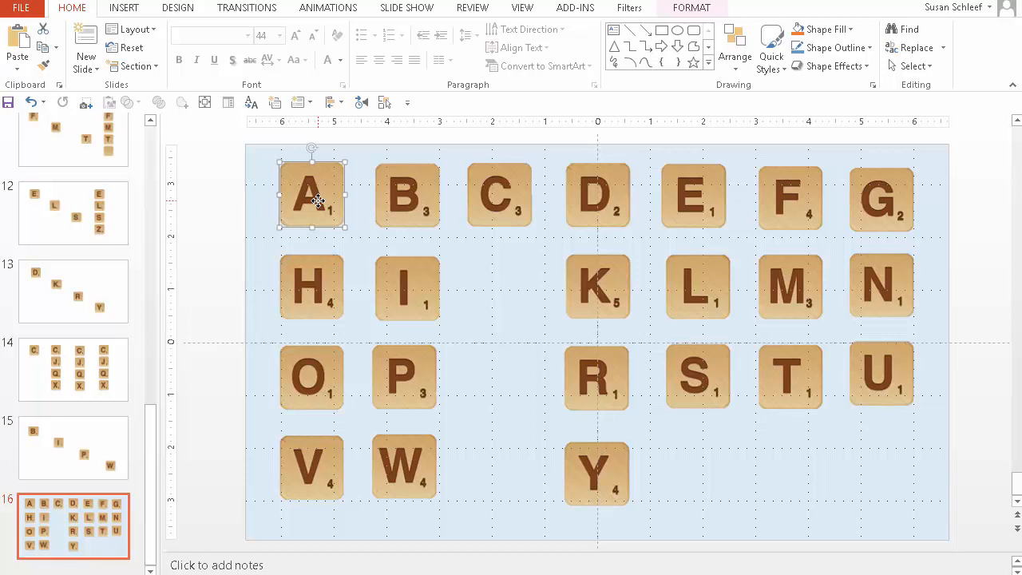
click(151, 419)
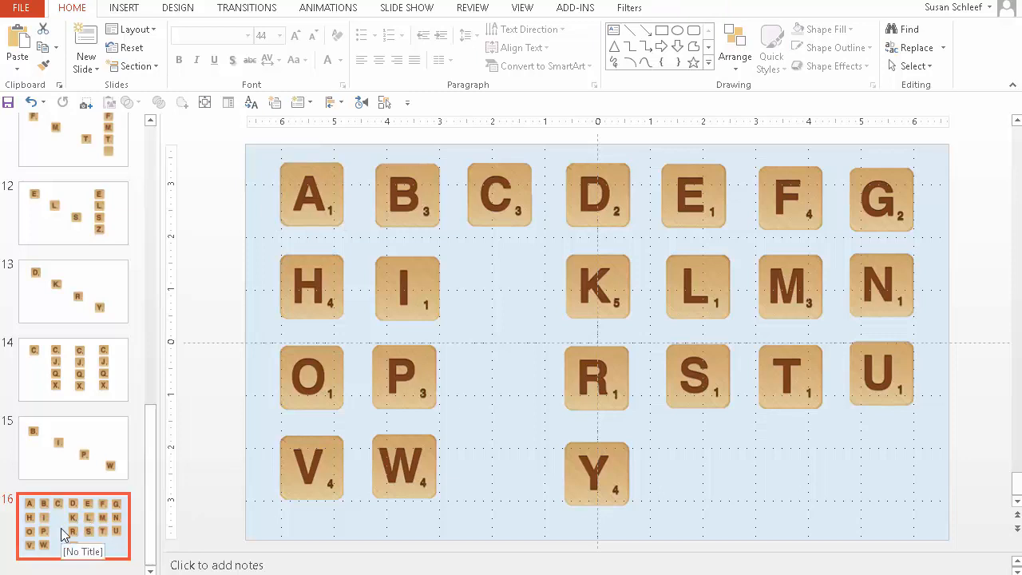
Step: Add a new slide after slide 16 and copy the C, R, E, A and T tiles from slide 16 onto it
click(46, 569)
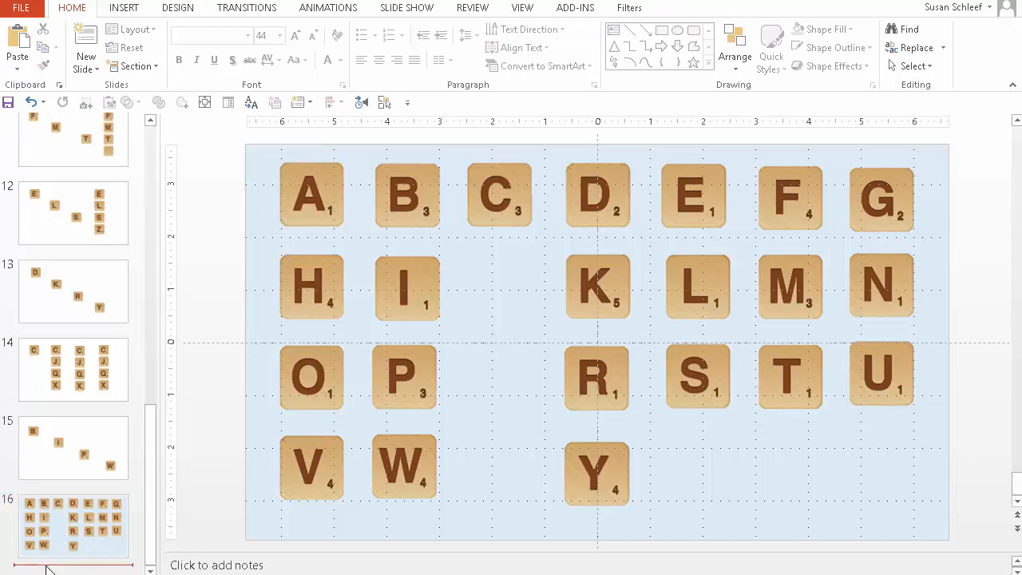
key(Return)
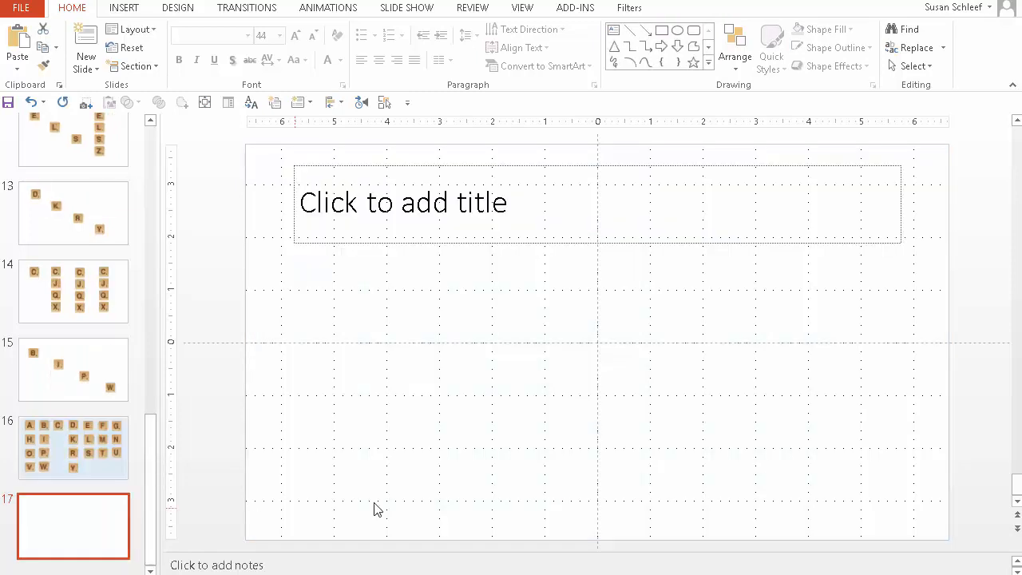
click(59, 449)
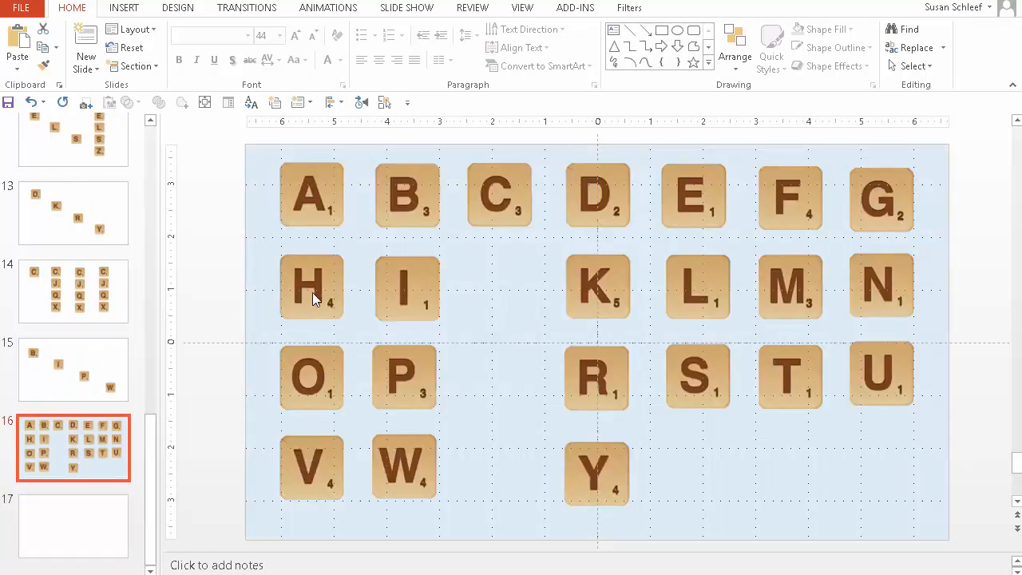
click(493, 201)
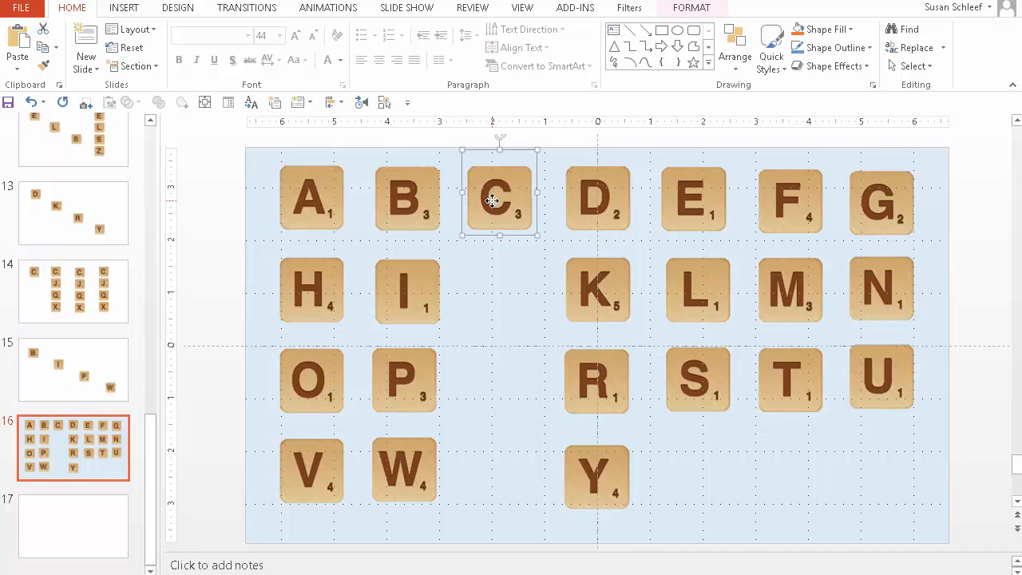
shift+click(606, 373)
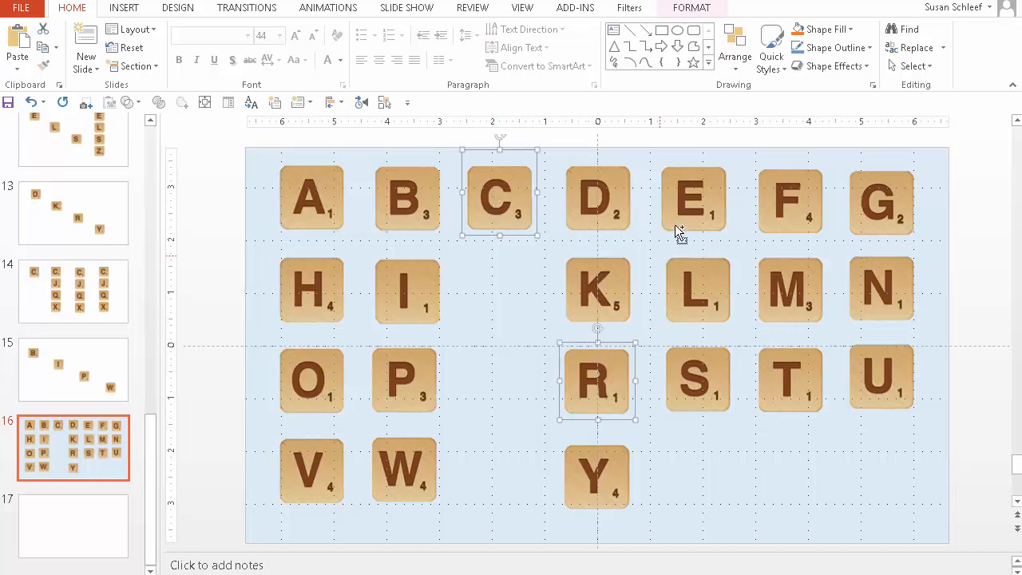
shift+click(691, 212)
shift+click(306, 200)
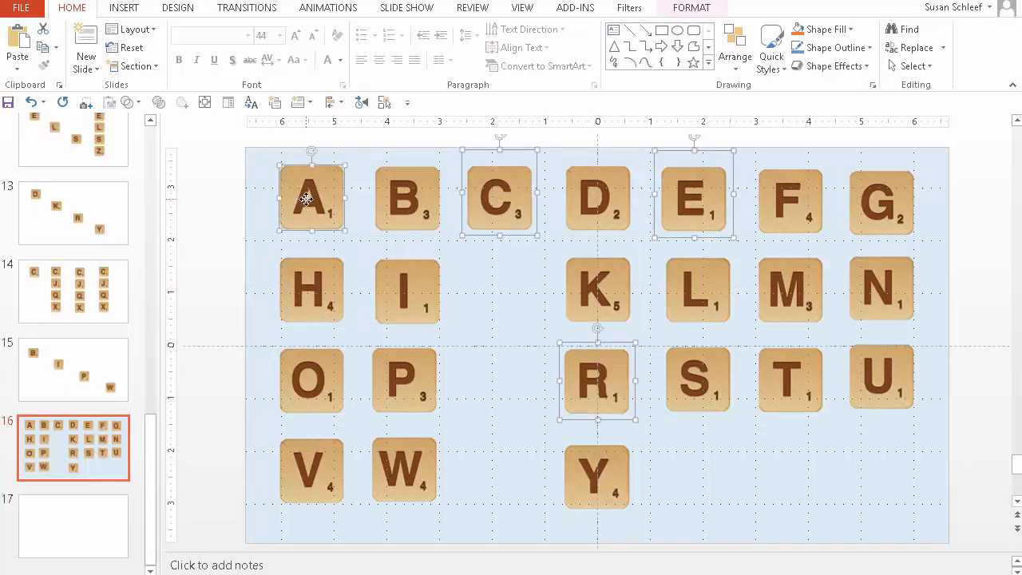
shift+click(792, 386)
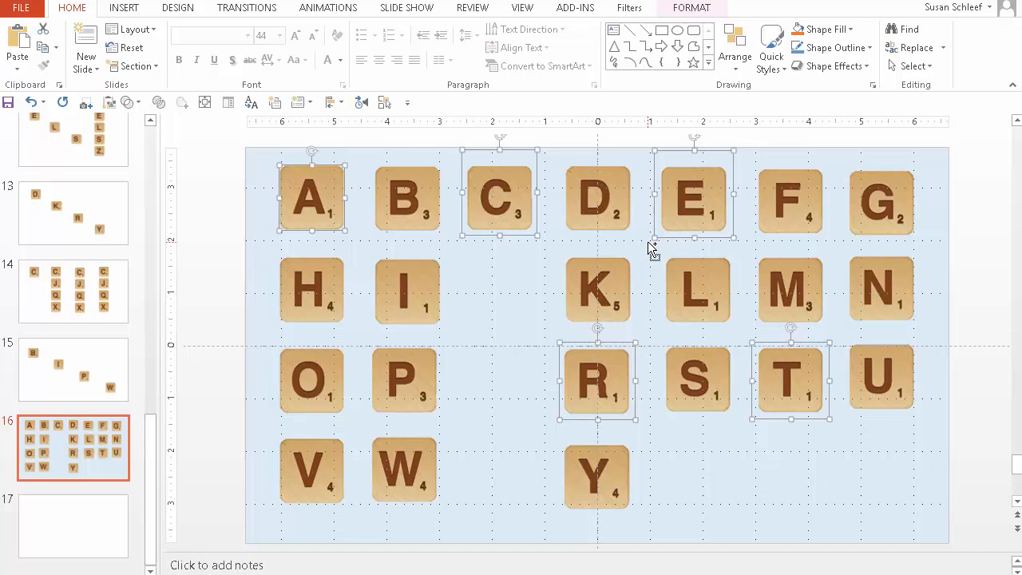
click(92, 527)
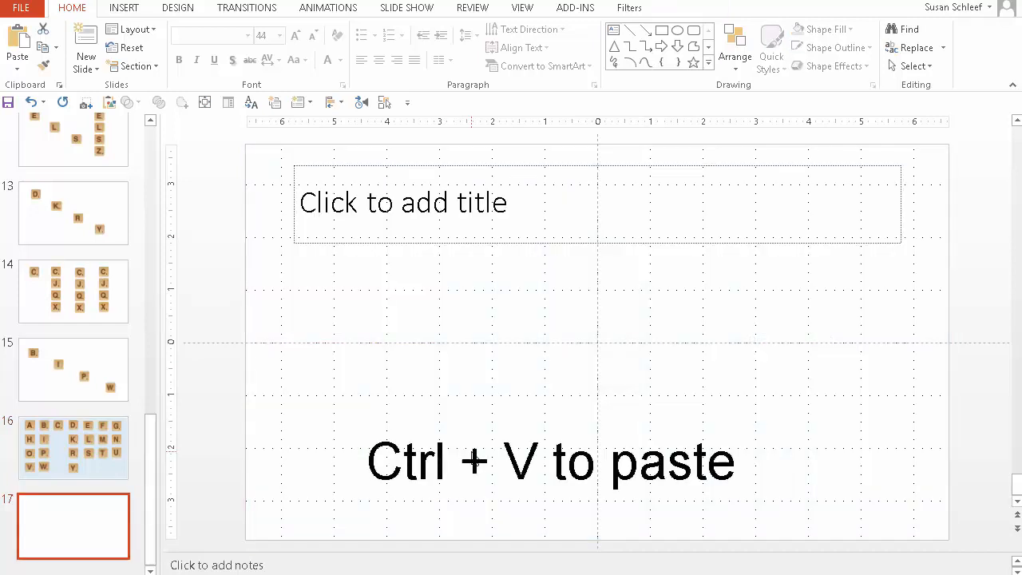
key(ctrl+v)
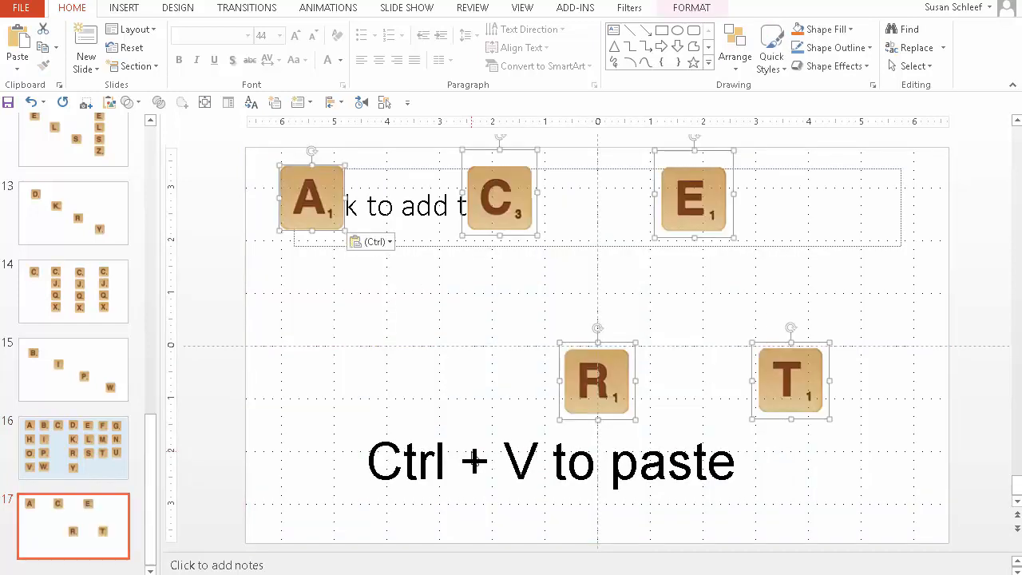
Step: Change the layout of slide 17 to Blank
click(308, 359)
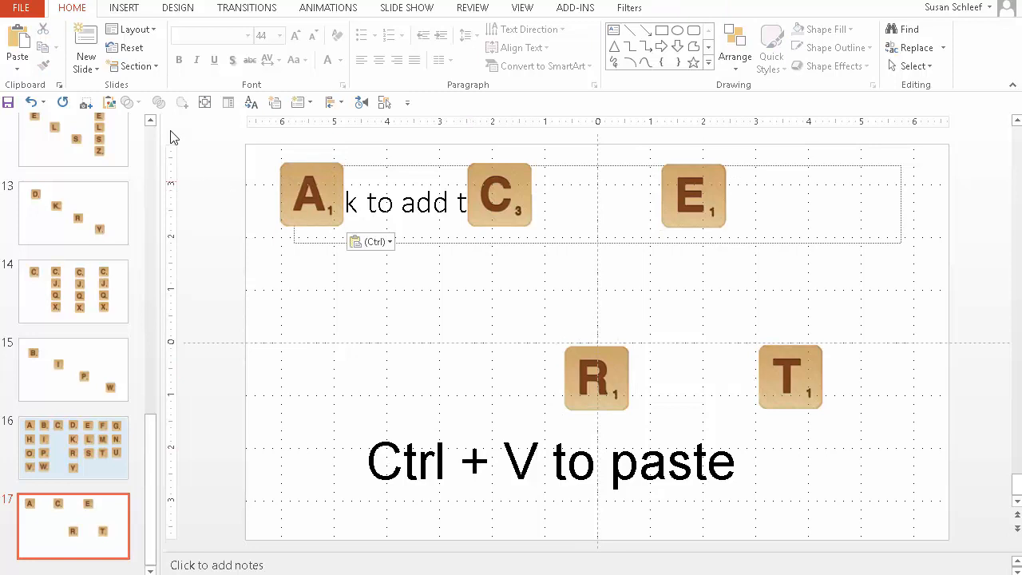
click(134, 29)
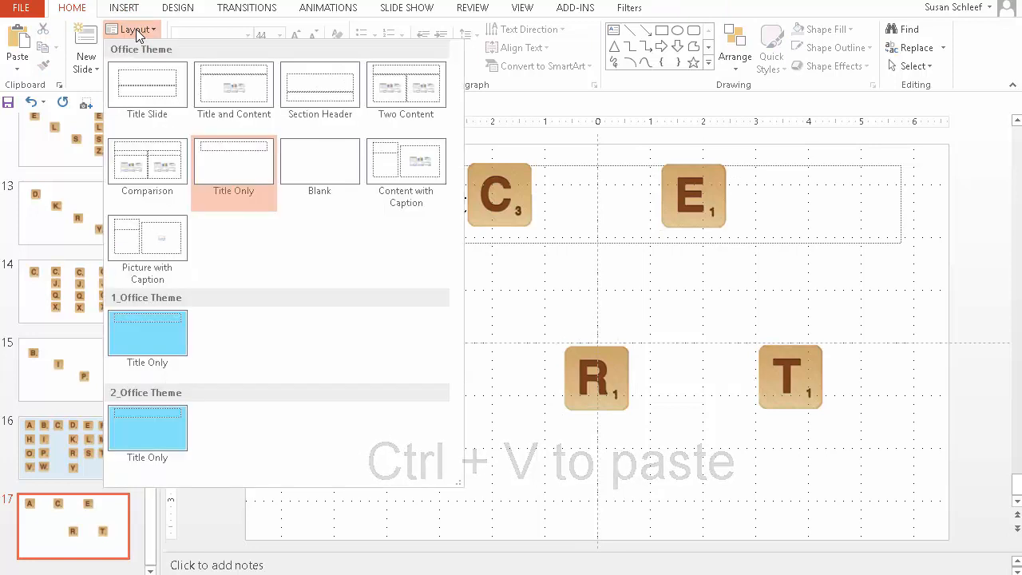
click(315, 162)
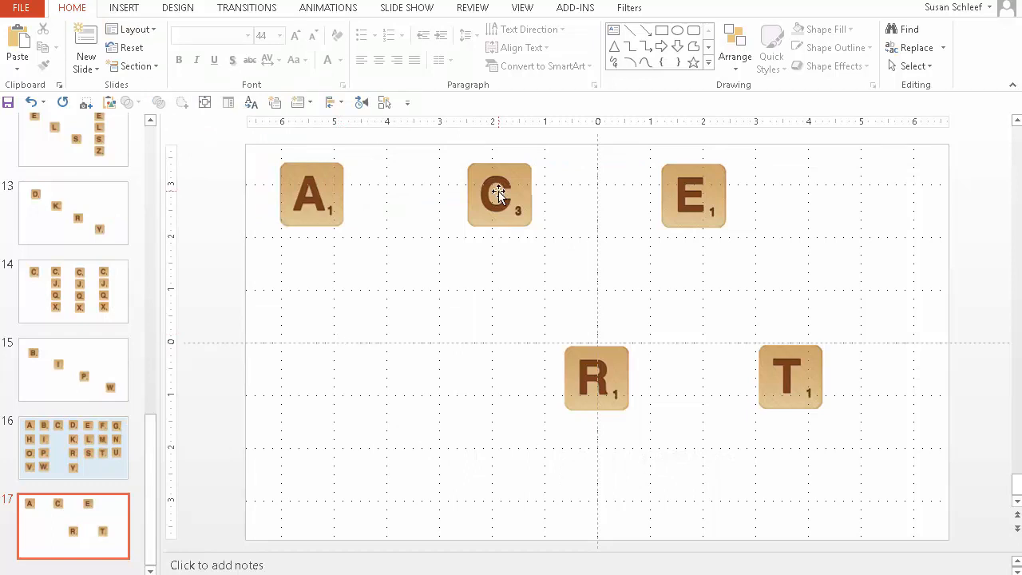
Step: Shrink the A, C, E, R and T tiles on slide 17 together to about three-quarters of their size
click(306, 198)
shift+click(510, 200)
shift+click(686, 206)
shift+click(608, 395)
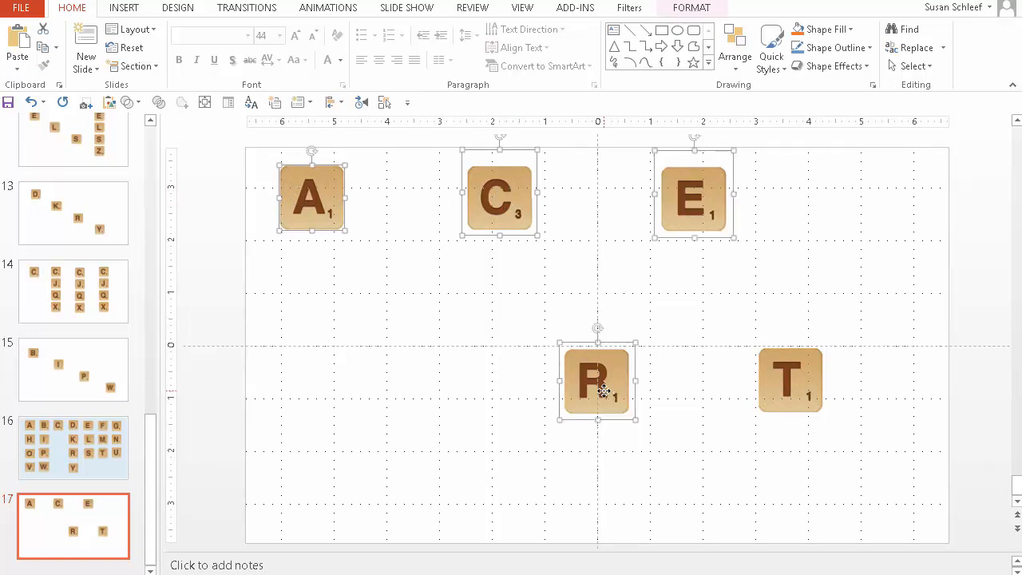
shift+click(779, 390)
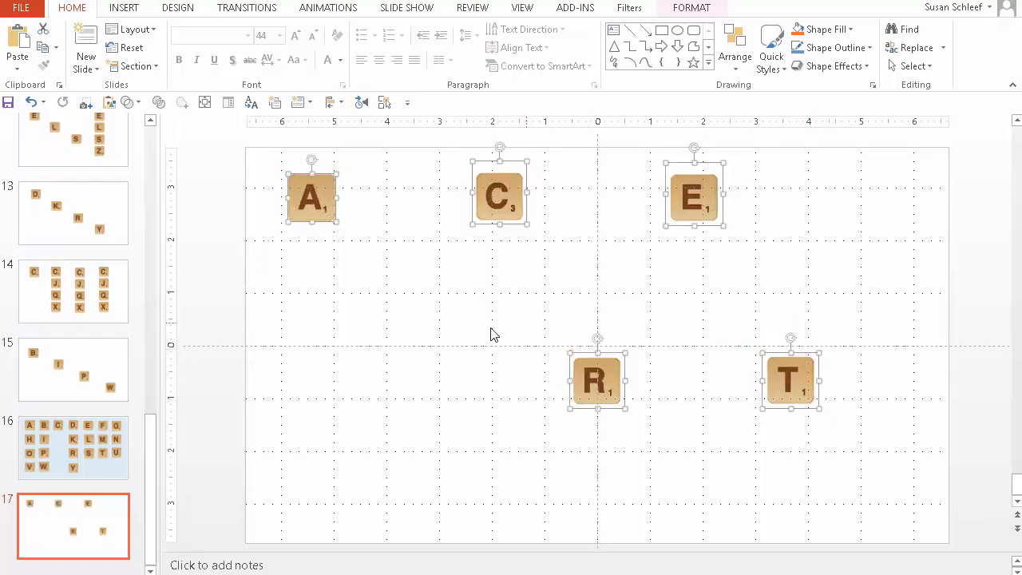
click(409, 383)
Step: Arrange the five tiles in a horizontal row slightly above the slide's middle, in the order C, R, E, A, T
click(500, 188)
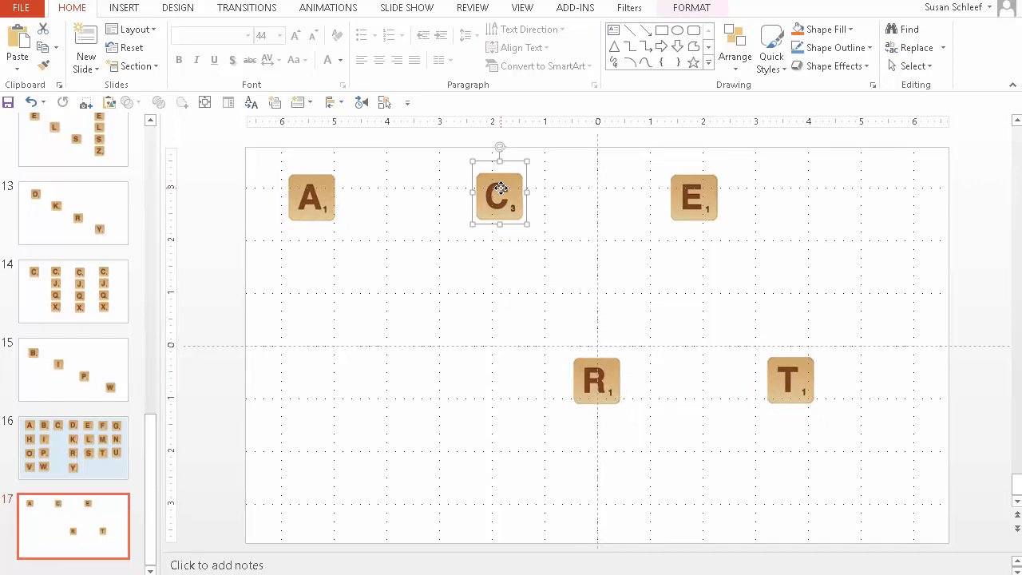
drag(500, 188, 412, 283)
drag(593, 376, 482, 294)
drag(675, 199, 551, 292)
drag(308, 194, 613, 296)
drag(789, 378, 688, 294)
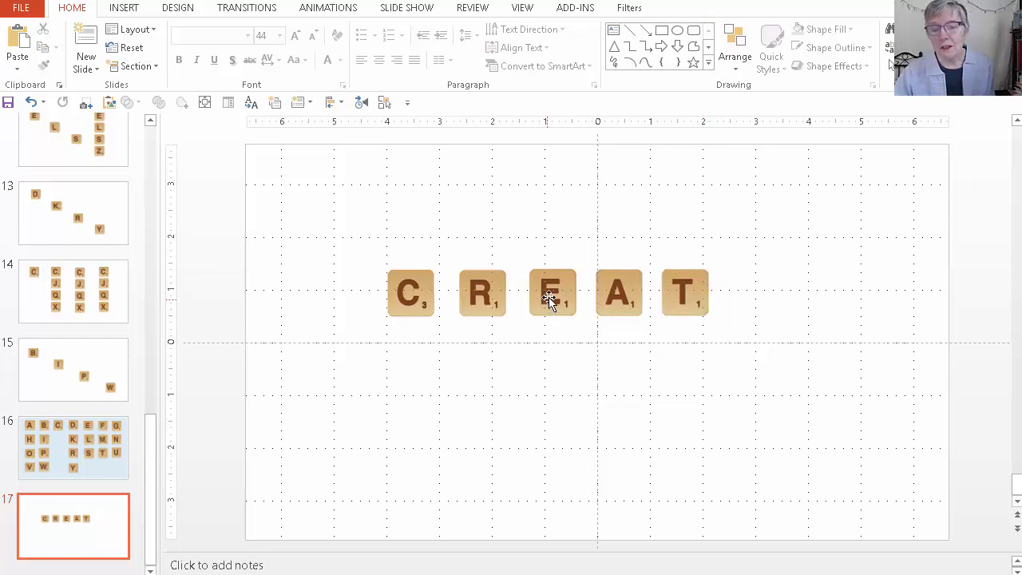
Step: Duplicate the E tile and place the copy after the T, aligned with the row, to spell CREATE
click(558, 292)
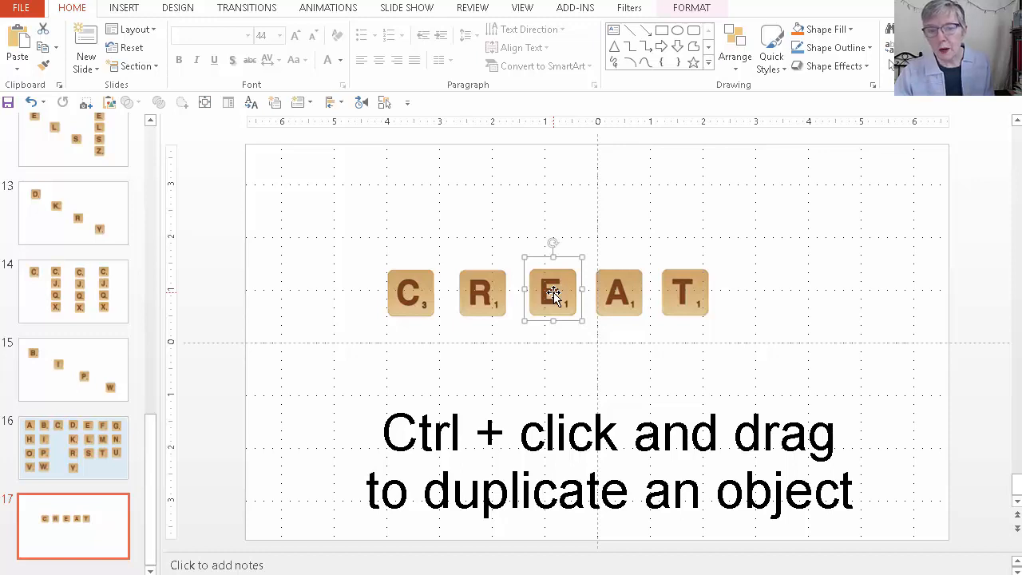
drag(554, 293, 754, 297)
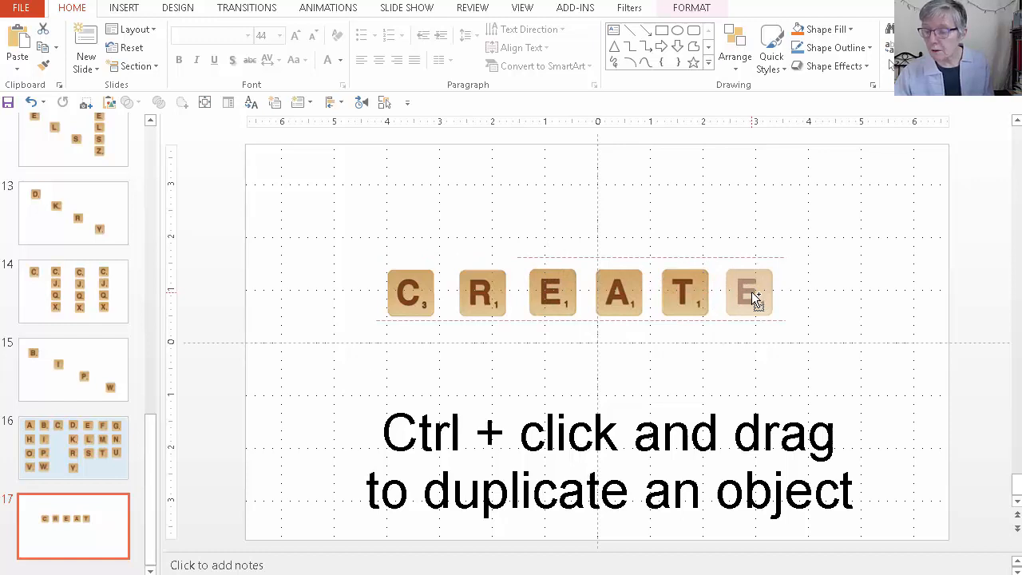
drag(755, 298, 757, 299)
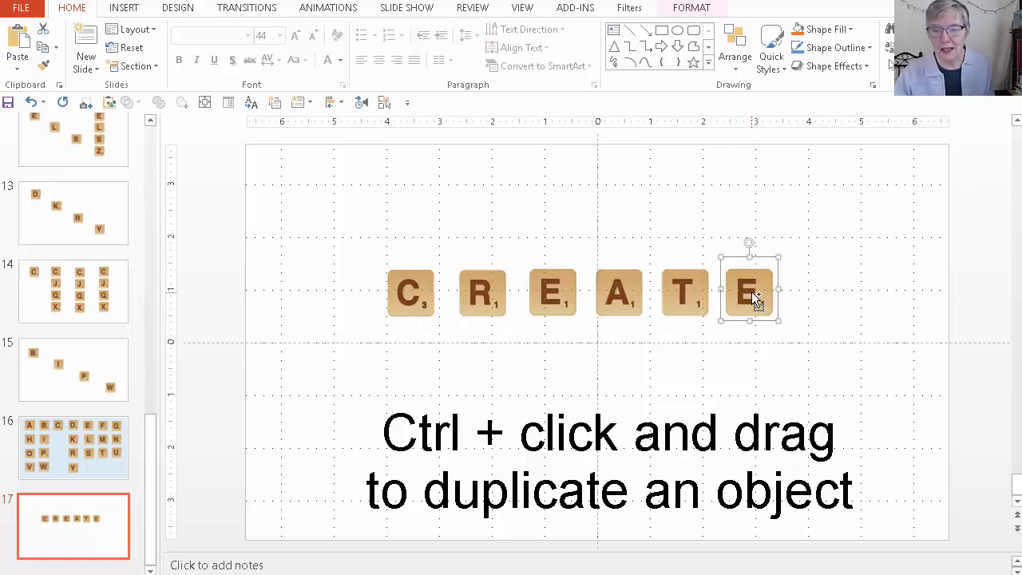
click(631, 385)
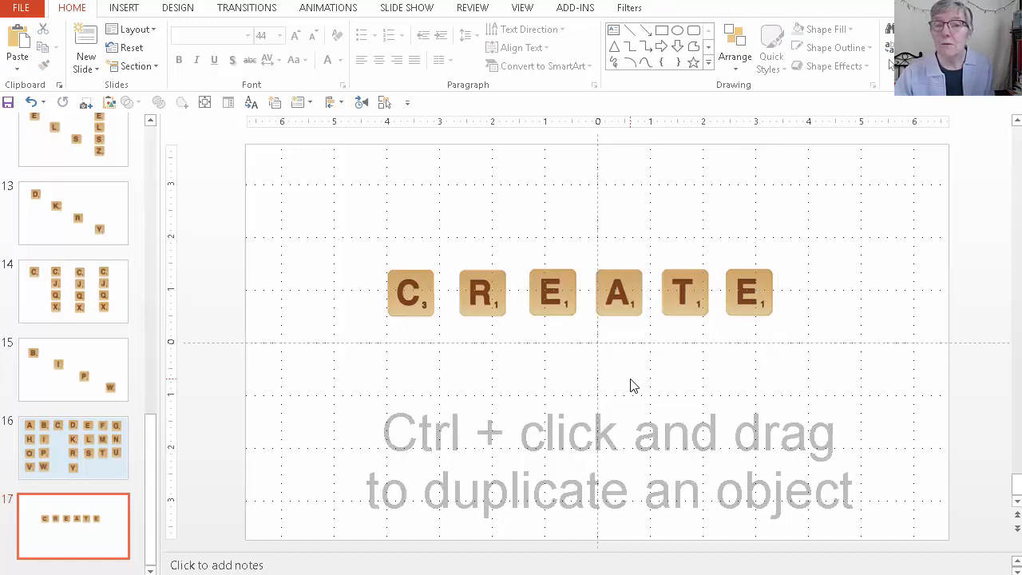